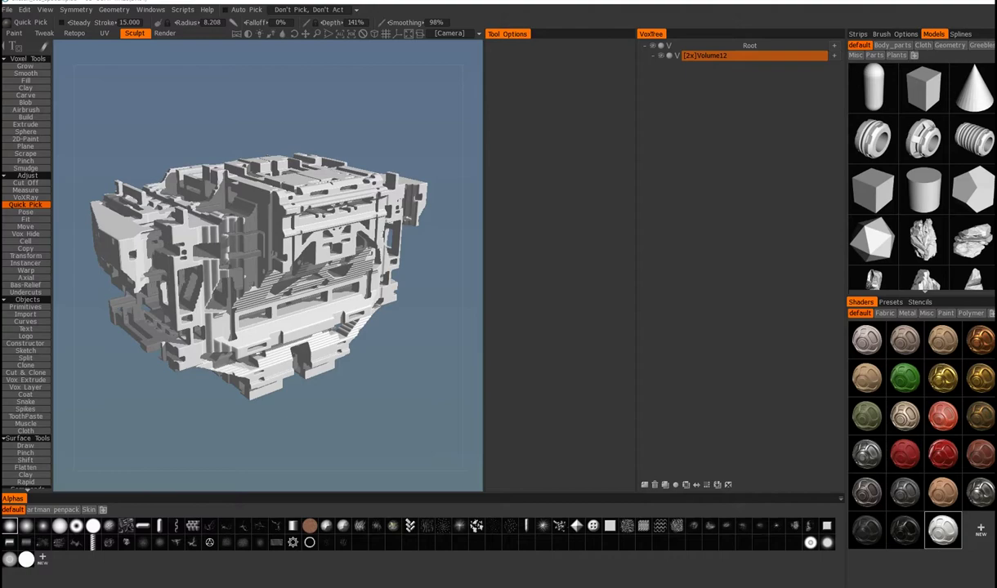
{"action": "left_click_drag", "start_coordinate": [268, 223], "coordinate": [305, 164], "text": "alt"}
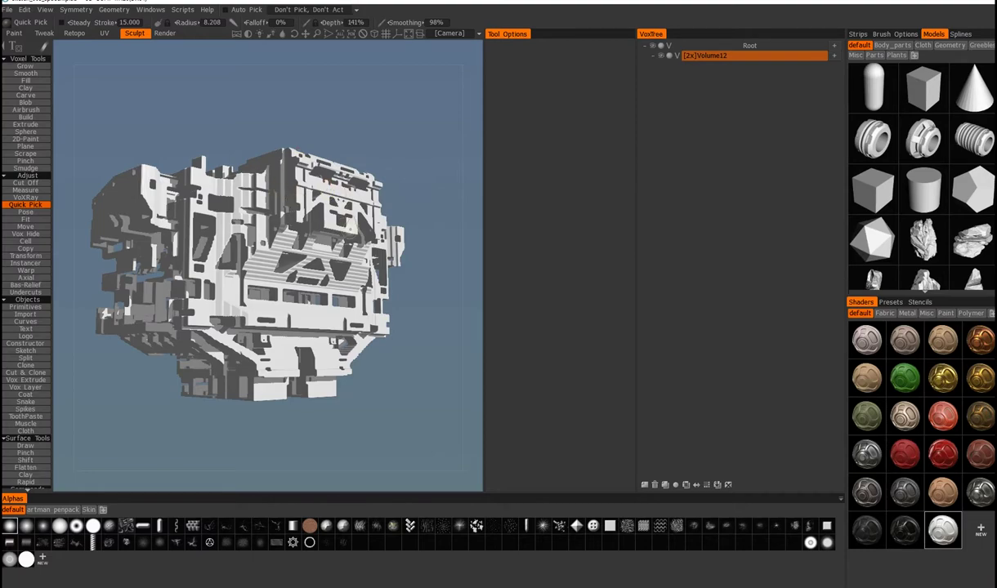
{"action": "left_click_drag", "start_coordinate": [293, 213], "coordinate": [286, 103], "text": "alt"}
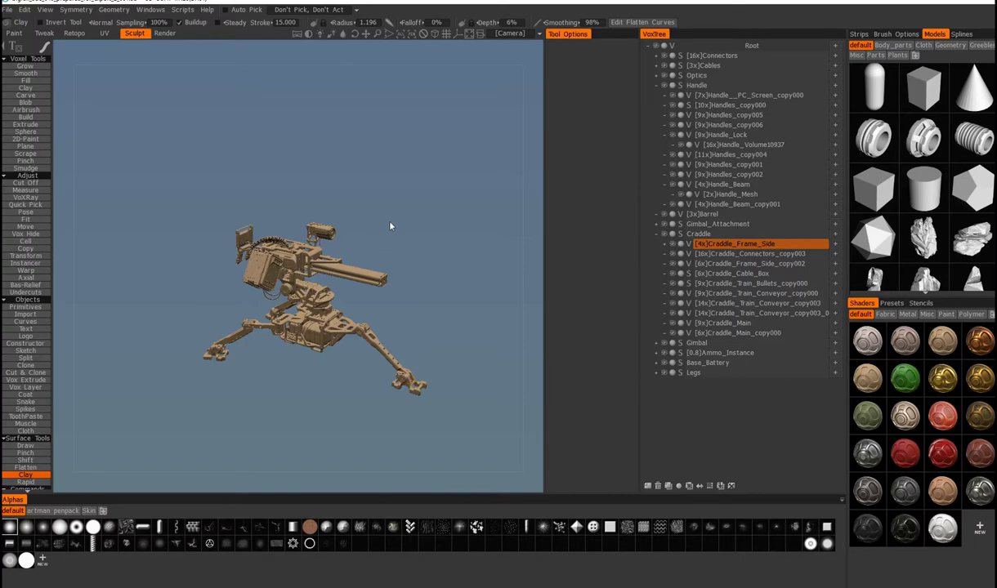
Step: Isolate the Craddle_Frame_Side volume and examine its shape from several angles
{"action": "left_click_drag", "start_coordinate": [381, 243], "coordinate": [363, 301], "text": "alt"}
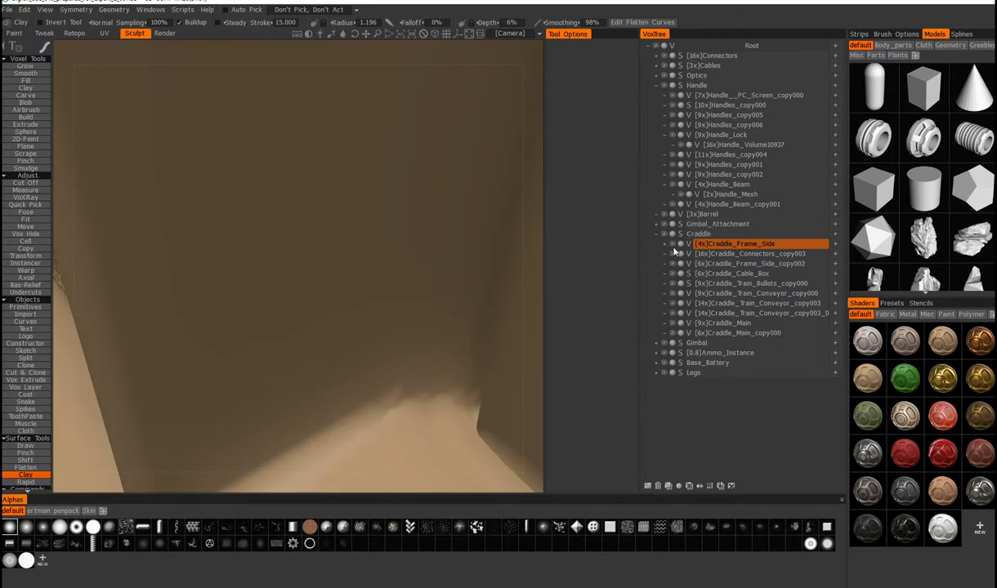
{"action": "left_click", "coordinate": [672, 244], "text": "alt"}
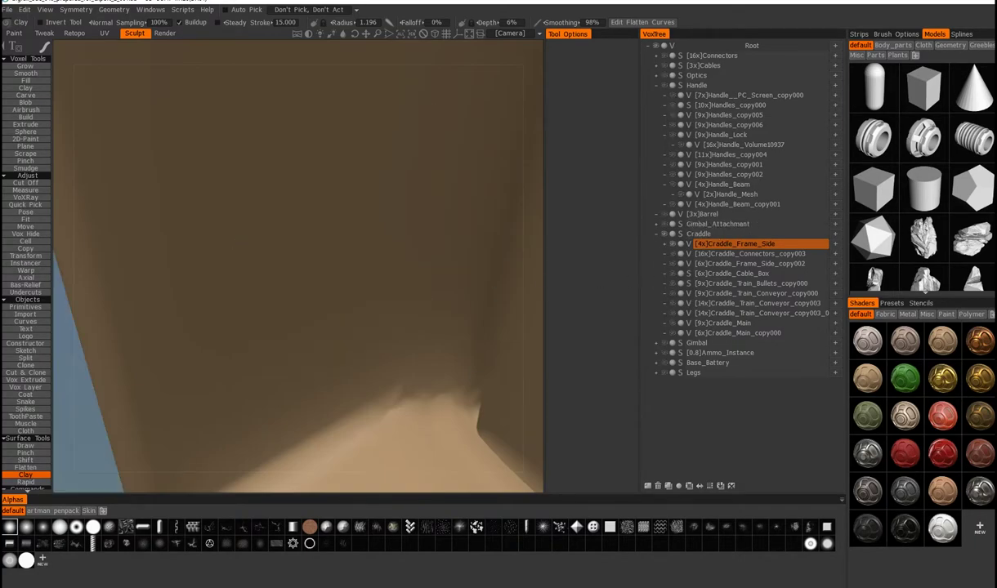
{"action": "right_click_drag", "start_coordinate": [421, 335], "coordinate": [388, 289], "text": "alt"}
{"action": "scroll", "coordinate": [388, 289], "scroll_direction": "down", "scroll_amount": 10}
{"action": "left_click_drag", "start_coordinate": [458, 310], "coordinate": [302, 237], "text": "alt"}
{"action": "right_click_drag", "start_coordinate": [302, 239], "coordinate": [345, 315], "text": "alt"}
{"action": "left_click_drag", "start_coordinate": [345, 315], "coordinate": [275, 236], "text": "alt"}
{"action": "left_click_drag", "start_coordinate": [253, 286], "coordinate": [314, 315], "text": "alt"}
{"action": "left_click_drag", "start_coordinate": [414, 345], "coordinate": [287, 279], "text": "alt"}
{"action": "scroll", "coordinate": [283, 286], "scroll_direction": "down", "scroll_amount": 2}
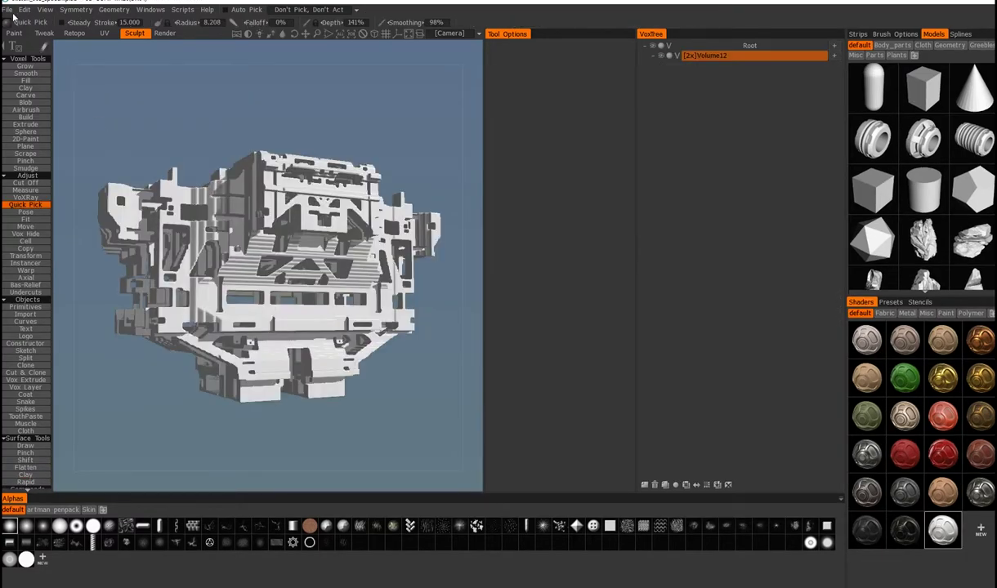
Step: Start a new scene without saving the current one, choosing Voxel Sculpting with an empty grid
{"action": "left_click", "coordinate": [9, 10]}
{"action": "left_click", "coordinate": [16, 28]}
{"action": "left_click", "coordinate": [10, 11]}
{"action": "left_click", "coordinate": [17, 26]}
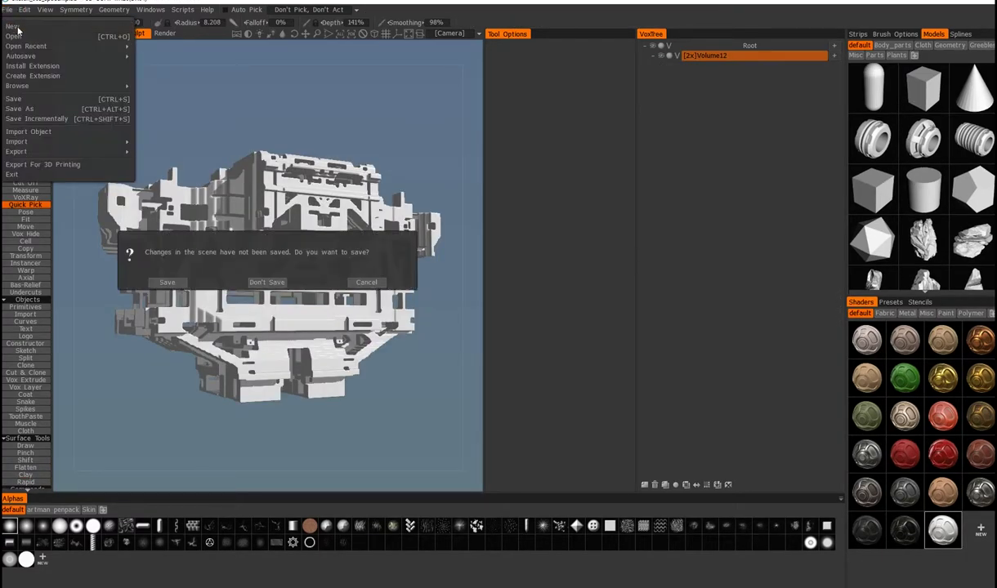
{"action": "left_click", "coordinate": [266, 282]}
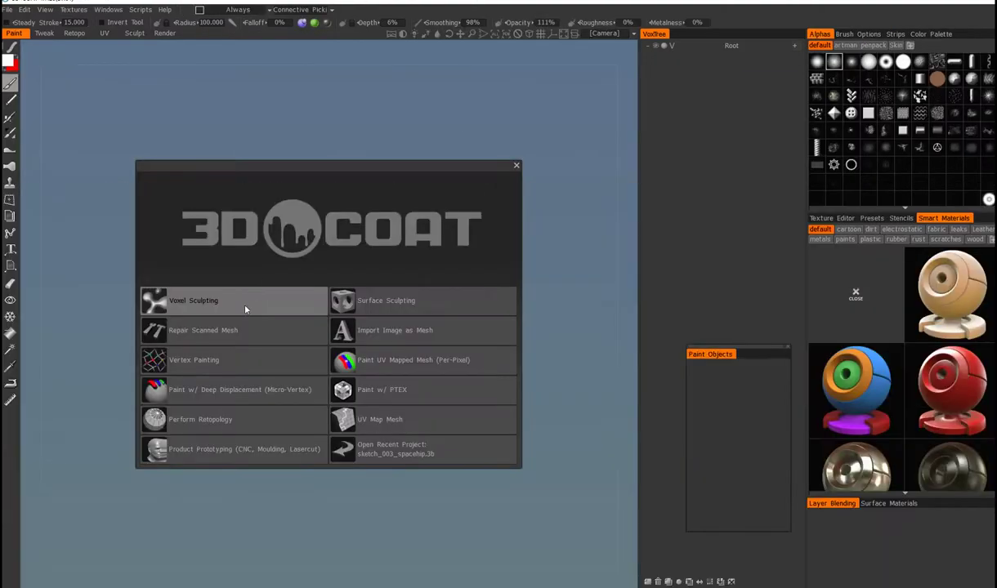
{"action": "left_click", "coordinate": [224, 304]}
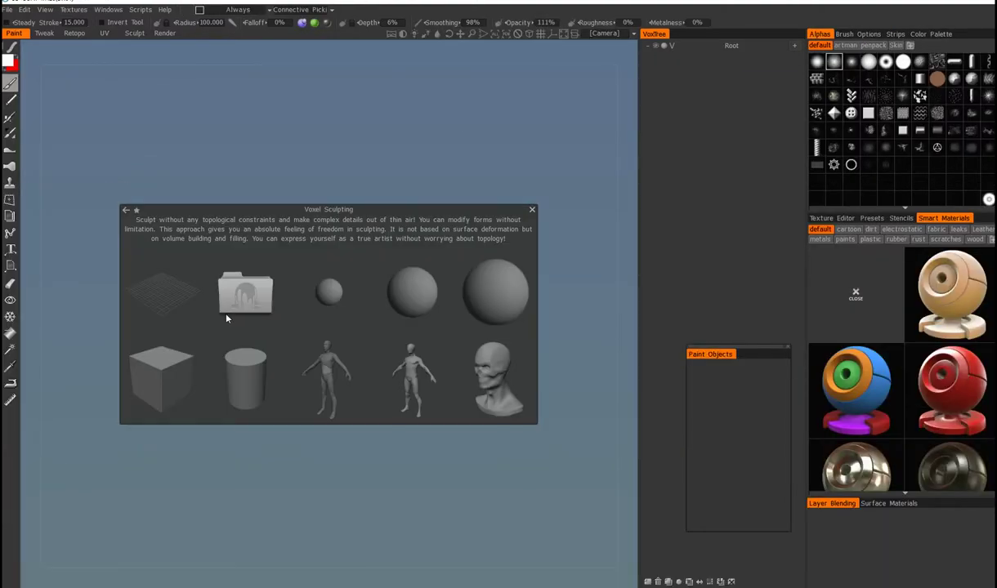
{"action": "left_click", "coordinate": [165, 278]}
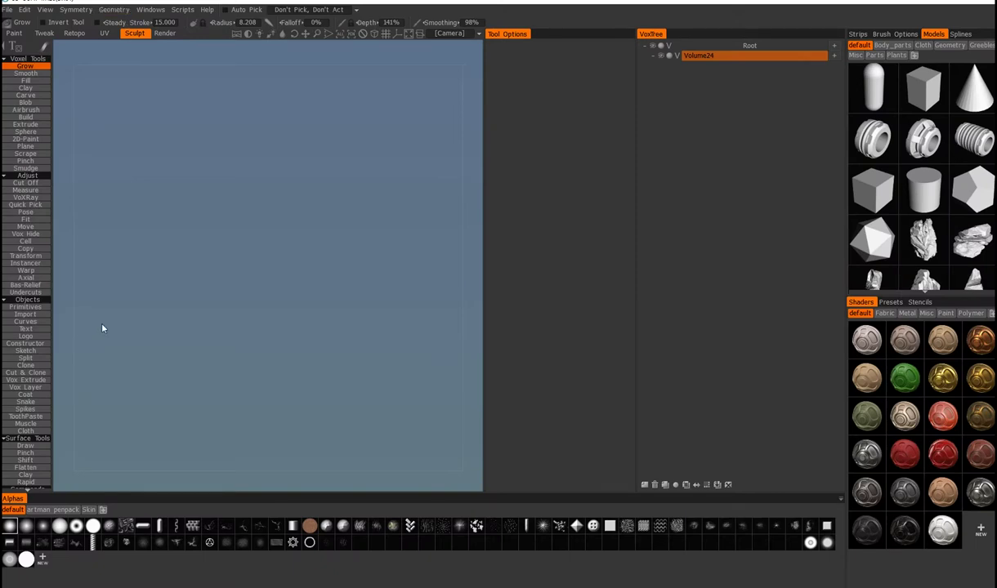
Step: Activate the Sketch tool and move the Reference images panel clear of the cube
{"action": "left_click", "coordinate": [9, 301]}
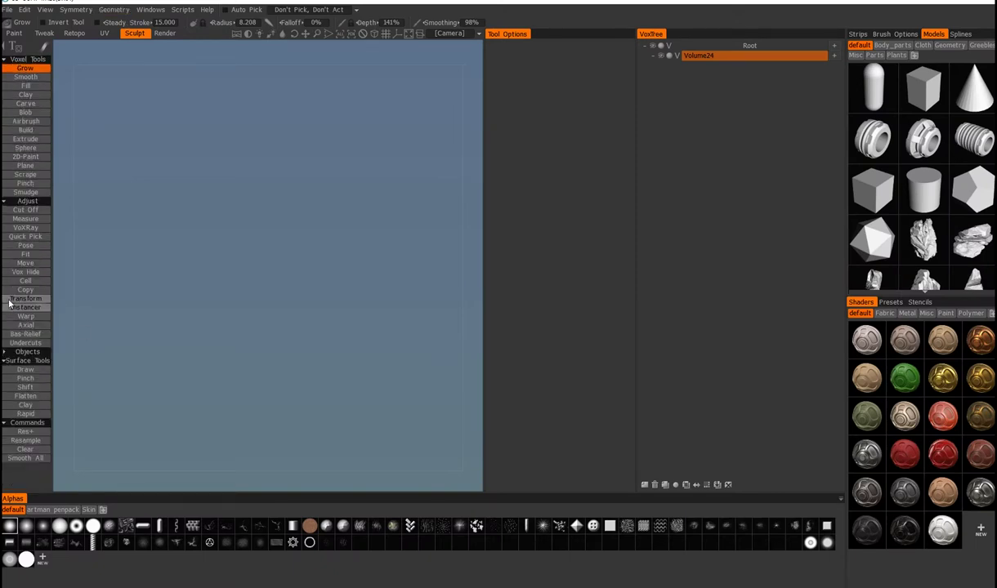
{"action": "left_click", "coordinate": [25, 352]}
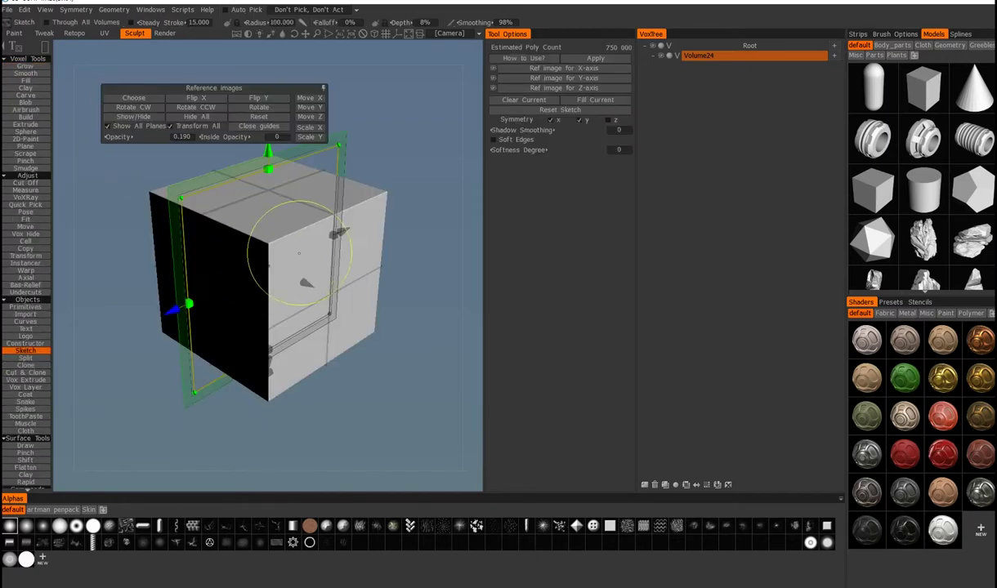
{"action": "mouse_move", "coordinate": [284, 242]}
{"action": "left_mouse_down", "text": "alt"}
{"action": "mouse_move", "coordinate": [266, 255]}
{"action": "mouse_move", "coordinate": [276, 281]}
{"action": "mouse_move", "coordinate": [287, 255]}
{"action": "left_mouse_up", "text": "alt"}
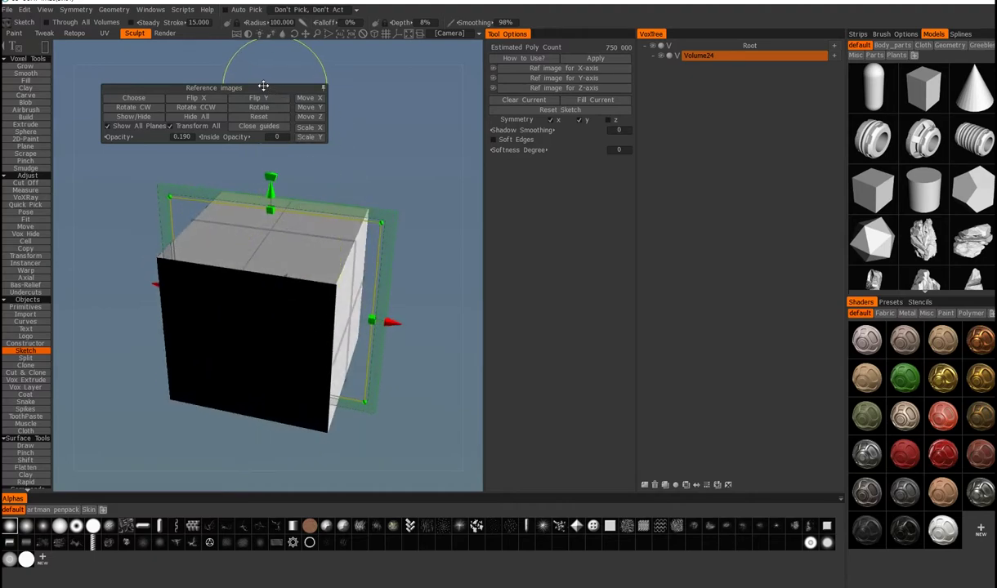
{"action": "left_click_drag", "start_coordinate": [263, 86], "coordinate": [233, 58]}
{"action": "left_click_drag", "start_coordinate": [193, 161], "coordinate": [187, 179], "text": "alt"}
{"action": "left_click", "coordinate": [101, 97]}
{"action": "mouse_move", "coordinate": [109, 327]}
{"action": "left_mouse_down", "text": "alt"}
{"action": "mouse_move", "coordinate": [229, 360]}
{"action": "mouse_move", "coordinate": [174, 296]}
{"action": "mouse_move", "coordinate": [121, 300]}
{"action": "mouse_move", "coordinate": [205, 351]}
{"action": "mouse_move", "coordinate": [251, 408]}
{"action": "mouse_move", "coordinate": [268, 328]}
{"action": "mouse_move", "coordinate": [204, 301]}
{"action": "mouse_move", "coordinate": [238, 287]}
{"action": "mouse_move", "coordinate": [226, 272]}
{"action": "left_mouse_up", "text": "alt"}
{"action": "mouse_move", "coordinate": [170, 257]}
{"action": "left_mouse_down", "text": "alt"}
{"action": "mouse_move", "coordinate": [238, 248]}
{"action": "mouse_move", "coordinate": [188, 179]}
{"action": "mouse_move", "coordinate": [214, 204]}
{"action": "mouse_move", "coordinate": [226, 242]}
{"action": "left_mouse_up", "text": "alt"}
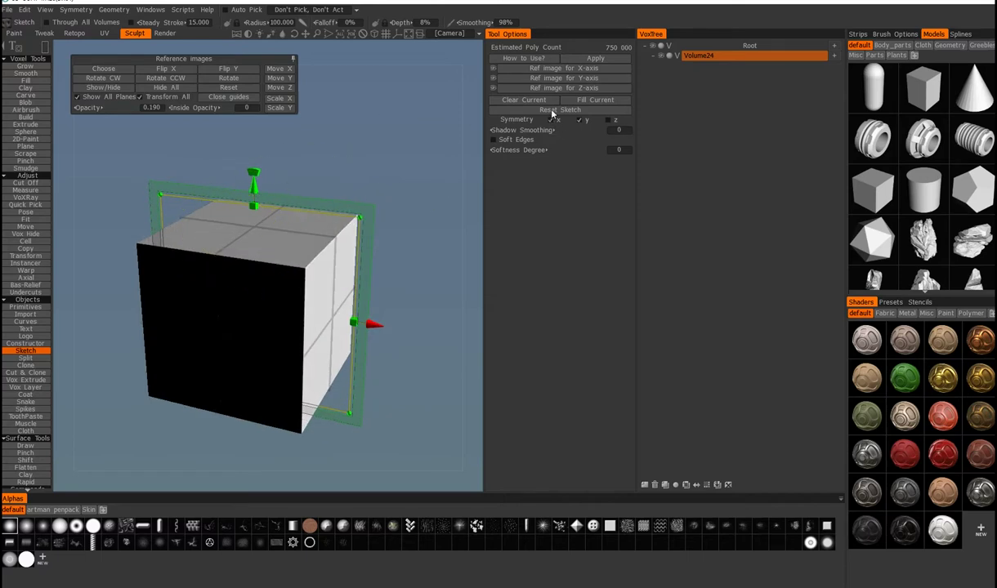
Step: Clear the sketch on each of the three reference planes so that no solid cube remains
{"action": "left_click", "coordinate": [521, 99]}
{"action": "left_click_drag", "start_coordinate": [243, 239], "coordinate": [139, 204], "text": "alt"}
{"action": "mouse_move", "coordinate": [277, 227]}
{"action": "left_mouse_down", "text": "alt"}
{"action": "mouse_move", "coordinate": [220, 261]}
{"action": "mouse_move", "coordinate": [141, 212]}
{"action": "left_mouse_up", "text": "alt"}
{"action": "left_click", "coordinate": [524, 101]}
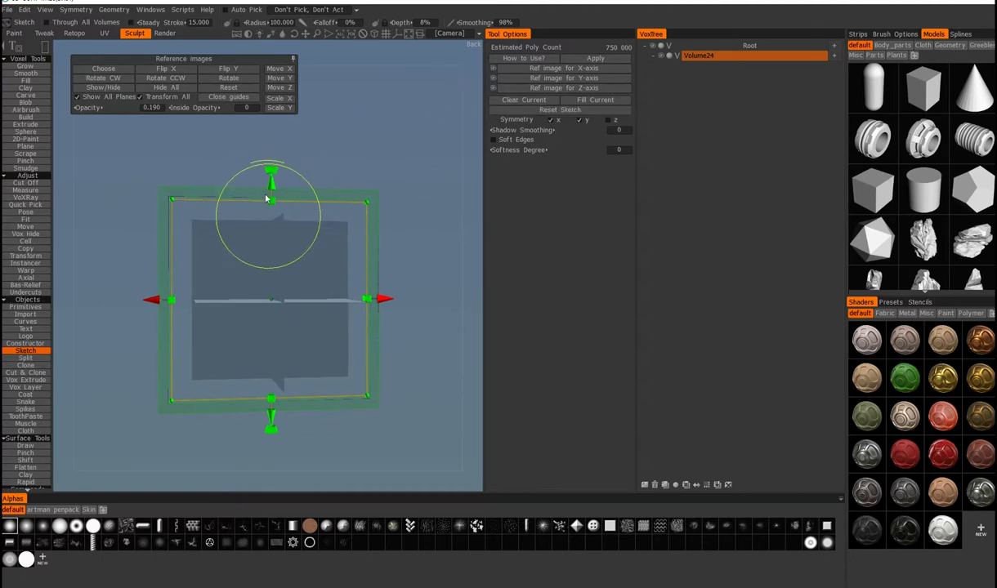
{"action": "left_click_drag", "start_coordinate": [267, 184], "coordinate": [375, 111], "text": "alt"}
{"action": "left_click_drag", "start_coordinate": [331, 210], "coordinate": [282, 243], "text": "alt"}
{"action": "left_click", "coordinate": [506, 103]}
{"action": "left_click_drag", "start_coordinate": [242, 313], "coordinate": [352, 282], "text": "alt"}
{"action": "left_click_drag", "start_coordinate": [419, 246], "coordinate": [307, 227], "text": "alt"}
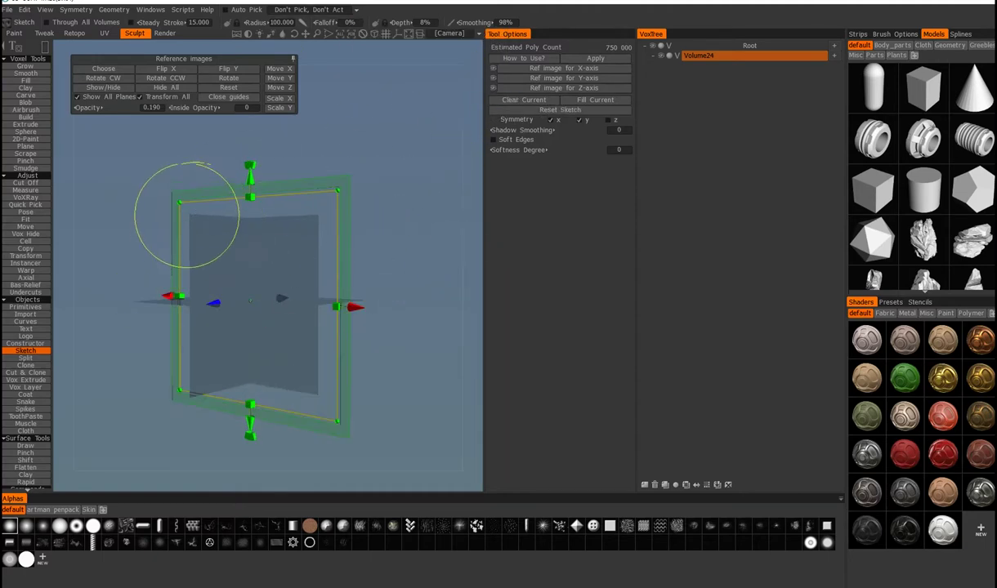
Step: Set the reference planes' opacity to 0.420 and turn off Y symmetry for the sketch
{"action": "scroll", "coordinate": [193, 216], "scroll_direction": "up", "scroll_amount": 5}
{"action": "left_click_drag", "start_coordinate": [194, 216], "coordinate": [214, 233], "text": "alt"}
{"action": "scroll", "coordinate": [213, 233], "scroll_direction": "down", "scroll_amount": 5}
{"action": "left_click_drag", "start_coordinate": [98, 109], "coordinate": [117, 110]}
{"action": "mouse_move", "coordinate": [141, 209]}
{"action": "left_mouse_down", "text": "alt"}
{"action": "mouse_move", "coordinate": [217, 291]}
{"action": "mouse_move", "coordinate": [219, 237]}
{"action": "mouse_move", "coordinate": [200, 255]}
{"action": "mouse_move", "coordinate": [381, 194]}
{"action": "left_mouse_up", "text": "alt"}
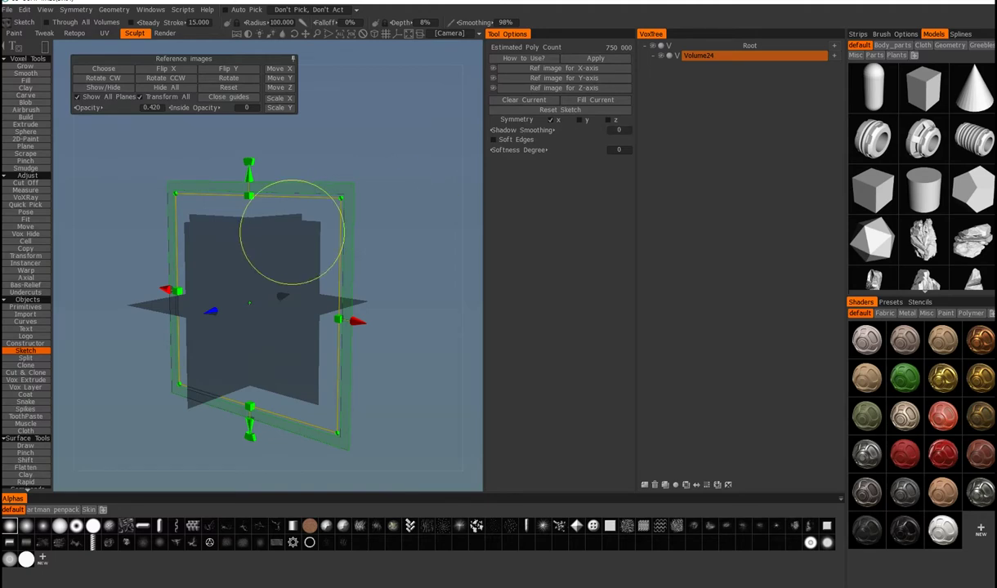
{"action": "mouse_move", "coordinate": [292, 232]}
{"action": "left_mouse_down", "text": "alt"}
{"action": "mouse_move", "coordinate": [211, 258]}
{"action": "mouse_move", "coordinate": [287, 252]}
{"action": "left_mouse_up", "text": "alt"}
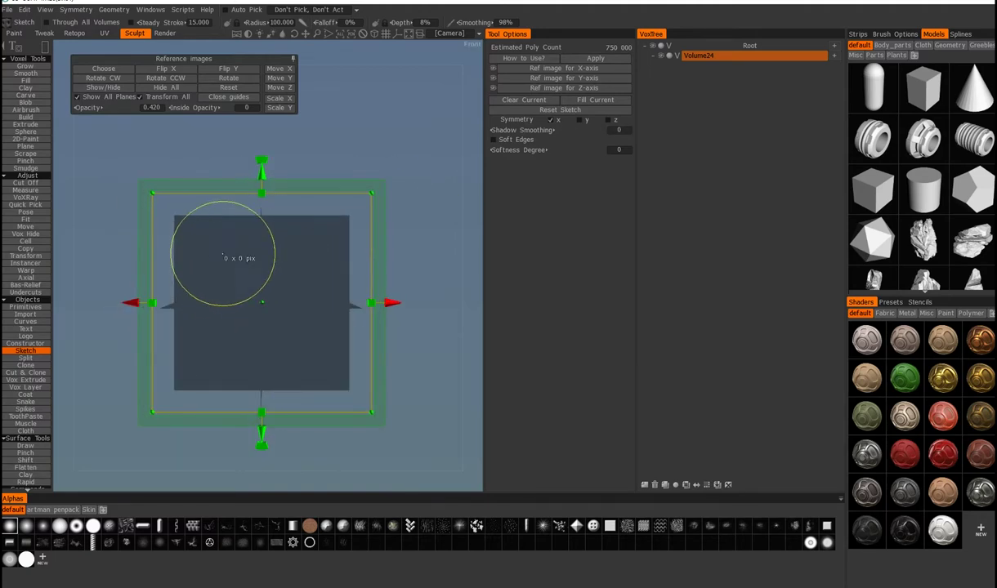
Step: Enable Y symmetry alongside X and draw a small upright rectangle on the front plane
{"action": "left_click_drag", "start_coordinate": [200, 212], "coordinate": [266, 261], "text": "alt"}
{"action": "left_click_drag", "start_coordinate": [350, 244], "coordinate": [332, 242], "text": "alt"}
{"action": "left_click_drag", "start_coordinate": [344, 205], "coordinate": [304, 249], "text": "alt"}
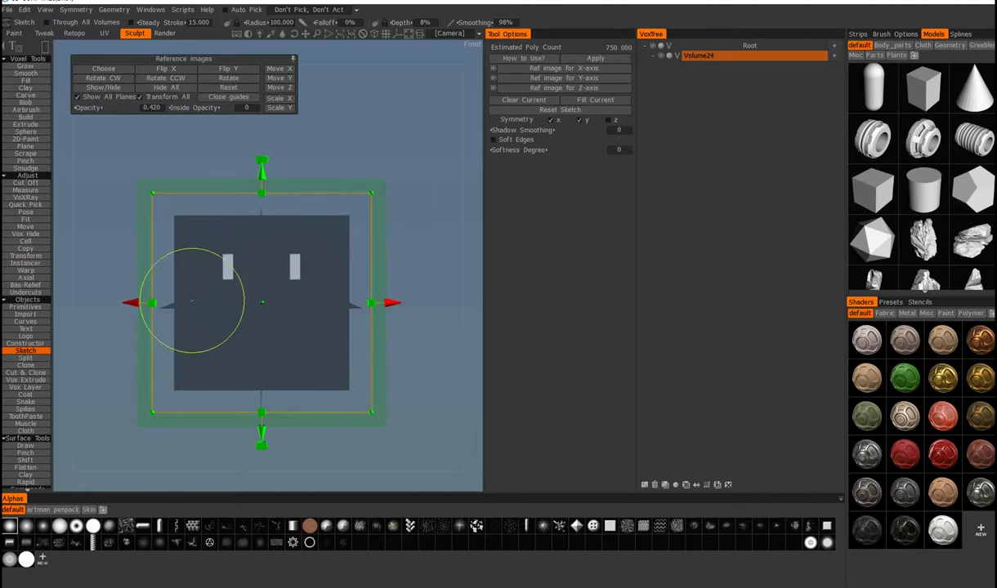
{"action": "left_click_drag", "start_coordinate": [227, 251], "coordinate": [237, 277]}
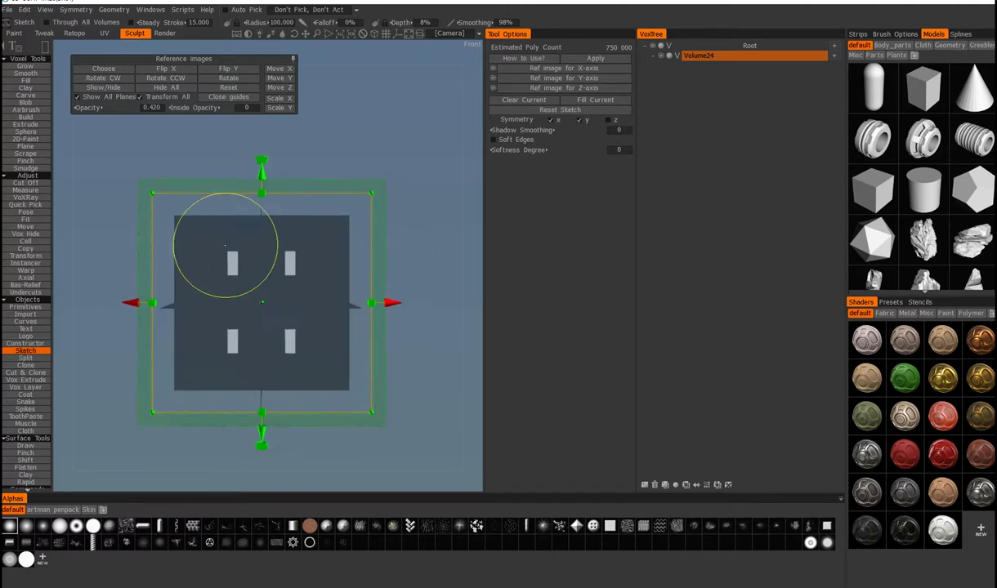
Step: Switch to orthographic projection, extend the front sketch with connected rectangular blocks and bars, and erase the thin bars near the centre line
{"action": "mouse_move", "coordinate": [225, 247]}
{"action": "right_mouse_down", "text": "alt"}
{"action": "mouse_move", "coordinate": [177, 126]}
{"action": "mouse_move", "coordinate": [184, 260]}
{"action": "right_mouse_up", "text": "alt"}
{"action": "middle_click_drag", "start_coordinate": [184, 260], "coordinate": [205, 234], "text": "alt"}
{"action": "right_click_drag", "start_coordinate": [205, 234], "coordinate": [223, 263], "text": "alt"}
{"action": "middle_click_drag", "start_coordinate": [246, 278], "coordinate": [243, 298], "text": "alt"}
{"action": "right_click_drag", "start_coordinate": [242, 298], "coordinate": [241, 287], "text": "alt"}
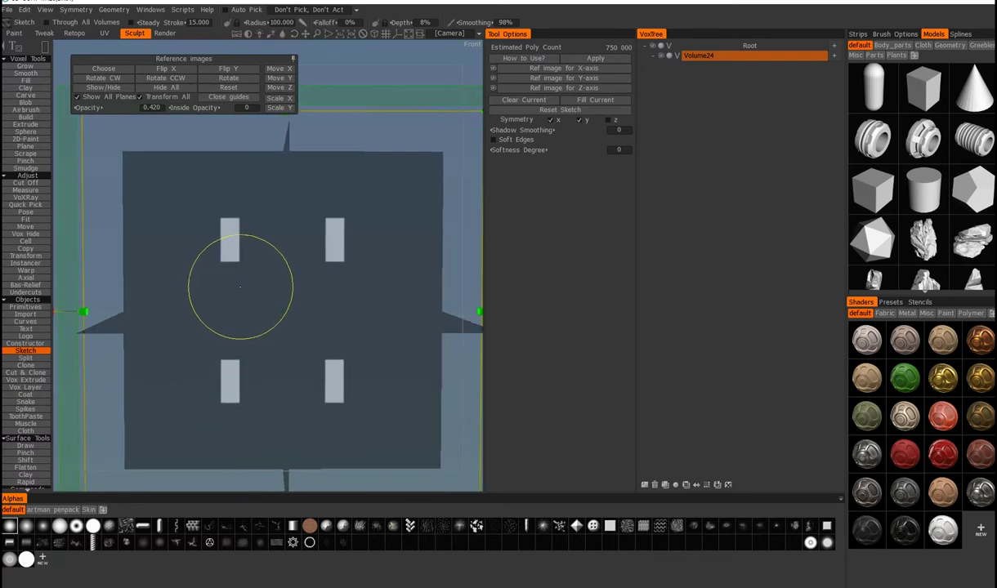
{"action": "left_click", "coordinate": [374, 35]}
{"action": "mouse_move", "coordinate": [245, 216]}
{"action": "middle_mouse_down", "text": "alt"}
{"action": "mouse_move", "coordinate": [238, 205]}
{"action": "mouse_move", "coordinate": [232, 247]}
{"action": "middle_mouse_up", "text": "alt"}
{"action": "left_click_drag", "start_coordinate": [238, 249], "coordinate": [265, 255]}
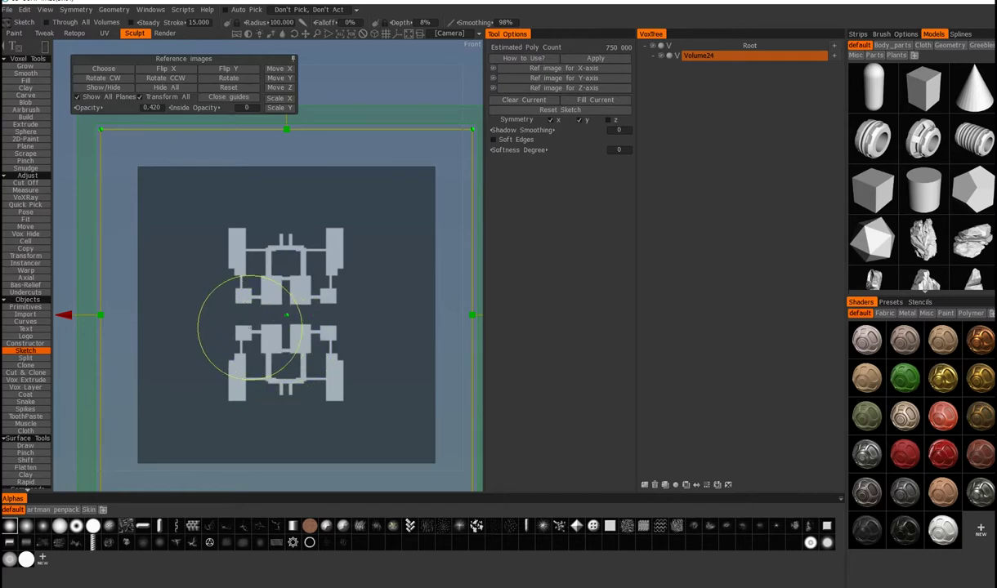
{"action": "left_click_drag", "start_coordinate": [278, 404], "coordinate": [279, 377]}
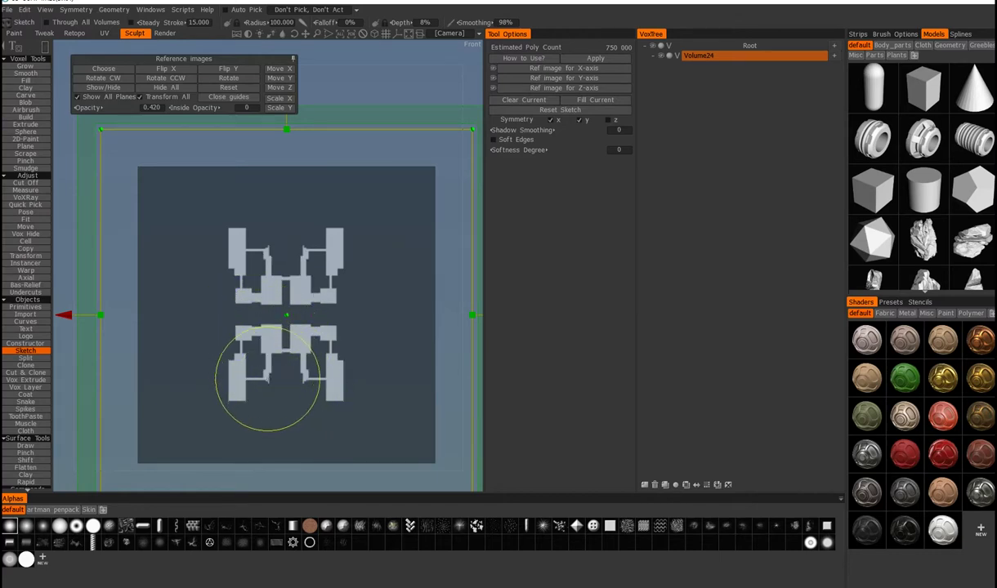
Step: Sketch the side profile on the left plane with rectangles and set the reference planes' opacity to 0
{"action": "mouse_move", "coordinate": [217, 272]}
{"action": "left_mouse_down", "text": "alt"}
{"action": "mouse_move", "coordinate": [284, 323]}
{"action": "mouse_move", "coordinate": [348, 300]}
{"action": "left_mouse_up", "text": "alt"}
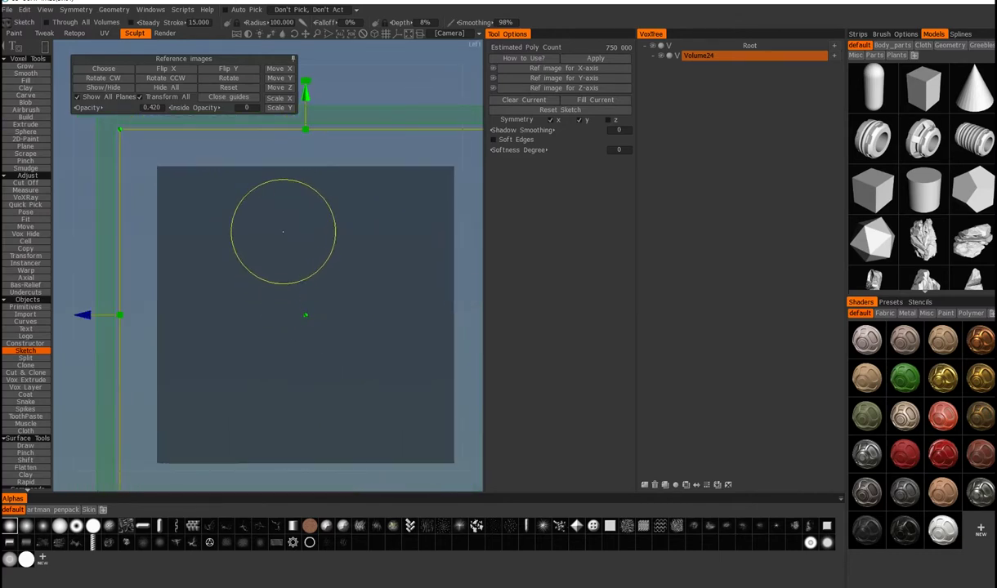
{"action": "mouse_move", "coordinate": [345, 411]}
{"action": "middle_mouse_down"}
{"action": "mouse_move", "coordinate": [345, 290]}
{"action": "mouse_move", "coordinate": [367, 361]}
{"action": "mouse_move", "coordinate": [373, 329]}
{"action": "mouse_move", "coordinate": [249, 204]}
{"action": "mouse_move", "coordinate": [237, 262]}
{"action": "mouse_move", "coordinate": [282, 266]}
{"action": "mouse_move", "coordinate": [182, 279]}
{"action": "mouse_move", "coordinate": [302, 283]}
{"action": "mouse_move", "coordinate": [372, 299]}
{"action": "mouse_move", "coordinate": [286, 262]}
{"action": "middle_mouse_up"}
{"action": "left_click_drag", "start_coordinate": [114, 113], "coordinate": [175, 229]}
{"action": "middle_click_drag", "start_coordinate": [175, 233], "coordinate": [210, 226]}
{"action": "left_click_drag", "start_coordinate": [210, 226], "coordinate": [47, 121]}
{"action": "mouse_move", "coordinate": [265, 298]}
{"action": "middle_mouse_down"}
{"action": "mouse_move", "coordinate": [300, 234]}
{"action": "mouse_move", "coordinate": [296, 299]}
{"action": "middle_mouse_up"}
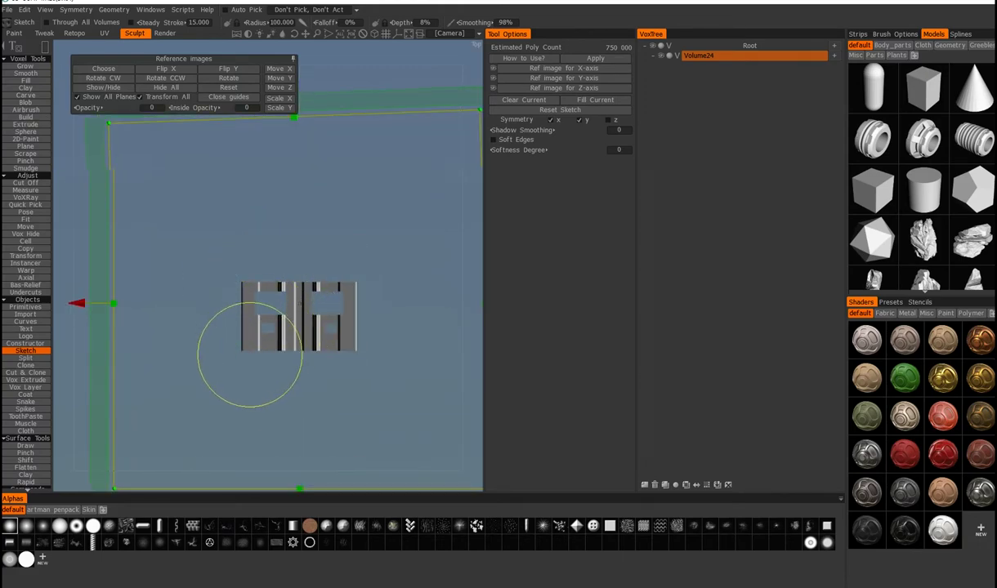
Step: Set the reference planes' opacity to 0.210 and return to the front sketch
{"action": "middle_click_drag", "start_coordinate": [249, 356], "coordinate": [372, 250]}
{"action": "mouse_move", "coordinate": [305, 196]}
{"action": "middle_mouse_down"}
{"action": "mouse_move", "coordinate": [330, 168]}
{"action": "mouse_move", "coordinate": [233, 229]}
{"action": "mouse_move", "coordinate": [182, 218]}
{"action": "mouse_move", "coordinate": [255, 311]}
{"action": "mouse_move", "coordinate": [236, 331]}
{"action": "mouse_move", "coordinate": [280, 326]}
{"action": "middle_mouse_up"}
{"action": "scroll", "coordinate": [246, 267], "scroll_direction": "up", "scroll_amount": 3}
{"action": "middle_click_drag", "start_coordinate": [246, 267], "coordinate": [251, 294]}
{"action": "middle_click_drag", "start_coordinate": [288, 263], "coordinate": [223, 207]}
{"action": "left_click_drag", "start_coordinate": [90, 109], "coordinate": [112, 109]}
{"action": "middle_click_drag", "start_coordinate": [211, 227], "coordinate": [321, 298]}
{"action": "mouse_move", "coordinate": [285, 265]}
{"action": "middle_mouse_down"}
{"action": "mouse_move", "coordinate": [254, 232]}
{"action": "mouse_move", "coordinate": [225, 225]}
{"action": "mouse_move", "coordinate": [277, 237]}
{"action": "mouse_move", "coordinate": [279, 185]}
{"action": "mouse_move", "coordinate": [323, 178]}
{"action": "mouse_move", "coordinate": [305, 204]}
{"action": "mouse_move", "coordinate": [233, 236]}
{"action": "middle_mouse_up"}
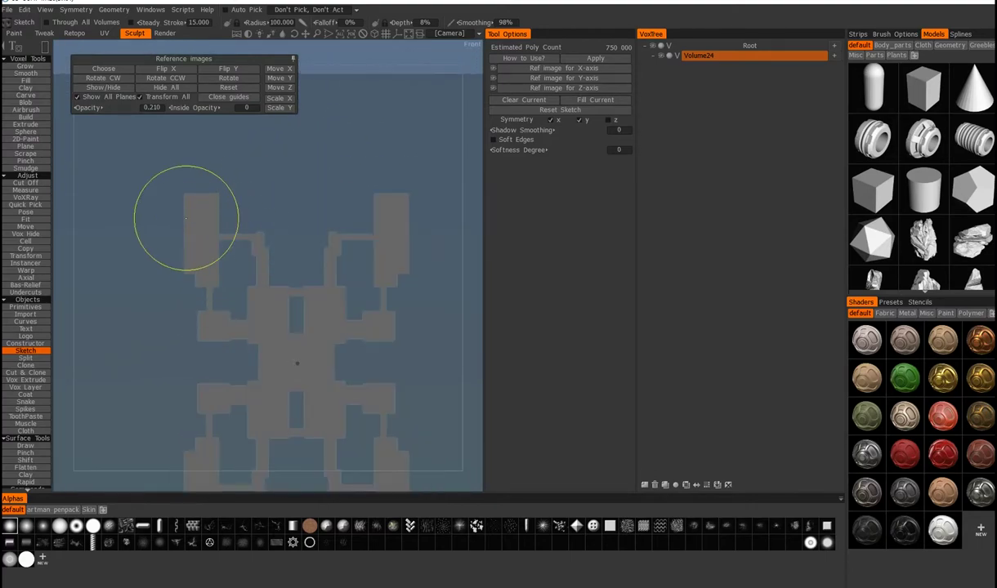
Step: Notch the outer blocks of the front sketch and cut narrow upright slots in them, the lower one about 1.8 × 8.5 mm
{"action": "scroll", "coordinate": [202, 247], "scroll_direction": "up", "scroll_amount": 2}
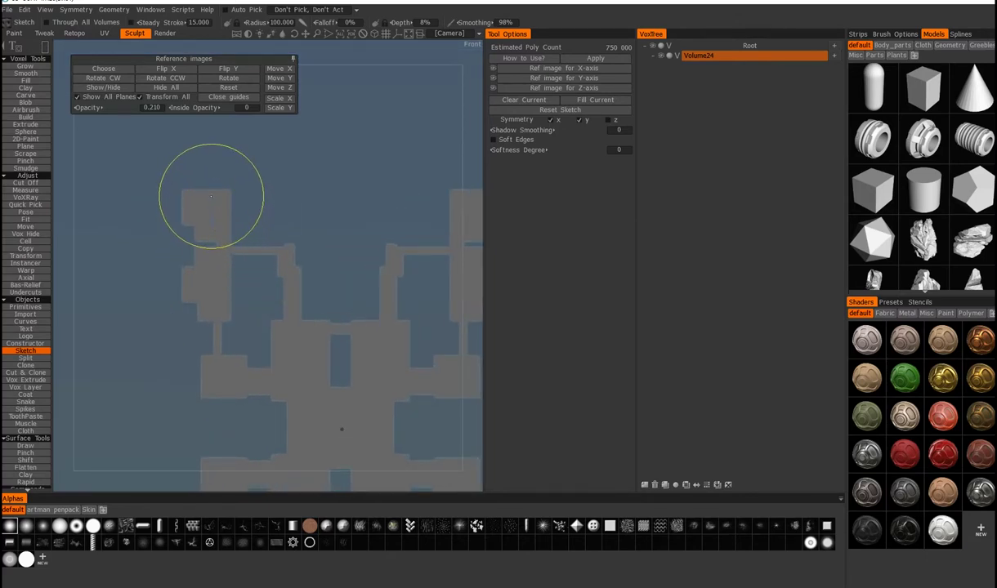
{"action": "middle_click_drag", "start_coordinate": [210, 232], "coordinate": [215, 229]}
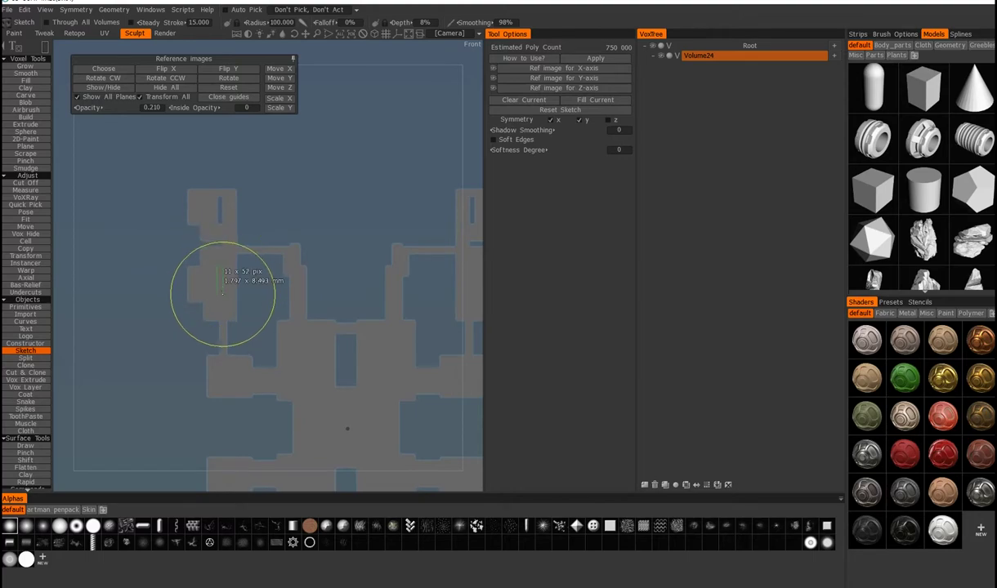
{"action": "mouse_move", "coordinate": [232, 268]}
{"action": "middle_mouse_down"}
{"action": "mouse_move", "coordinate": [249, 271]}
{"action": "mouse_move", "coordinate": [215, 271]}
{"action": "mouse_move", "coordinate": [233, 333]}
{"action": "mouse_move", "coordinate": [280, 378]}
{"action": "mouse_move", "coordinate": [267, 289]}
{"action": "mouse_move", "coordinate": [204, 323]}
{"action": "mouse_move", "coordinate": [307, 292]}
{"action": "middle_mouse_up"}
{"action": "left_click_drag", "start_coordinate": [251, 258], "coordinate": [262, 297]}
{"action": "mouse_move", "coordinate": [305, 308]}
{"action": "middle_mouse_down"}
{"action": "mouse_move", "coordinate": [222, 423]}
{"action": "mouse_move", "coordinate": [216, 256]}
{"action": "middle_mouse_up"}
{"action": "mouse_move", "coordinate": [243, 218]}
{"action": "middle_mouse_down"}
{"action": "mouse_move", "coordinate": [241, 361]}
{"action": "mouse_move", "coordinate": [208, 353]}
{"action": "mouse_move", "coordinate": [243, 195]}
{"action": "mouse_move", "coordinate": [232, 276]}
{"action": "mouse_move", "coordinate": [279, 237]}
{"action": "mouse_move", "coordinate": [224, 230]}
{"action": "middle_mouse_up"}
{"action": "mouse_move", "coordinate": [250, 274]}
{"action": "middle_mouse_down"}
{"action": "mouse_move", "coordinate": [238, 222]}
{"action": "mouse_move", "coordinate": [204, 233]}
{"action": "mouse_move", "coordinate": [237, 220]}
{"action": "middle_mouse_up"}
{"action": "right_click_drag", "start_coordinate": [237, 221], "coordinate": [245, 264]}
{"action": "middle_click_drag", "start_coordinate": [245, 265], "coordinate": [264, 302]}
{"action": "middle_click_drag", "start_coordinate": [241, 221], "coordinate": [233, 262]}
{"action": "right_click_drag", "start_coordinate": [234, 262], "coordinate": [215, 293]}
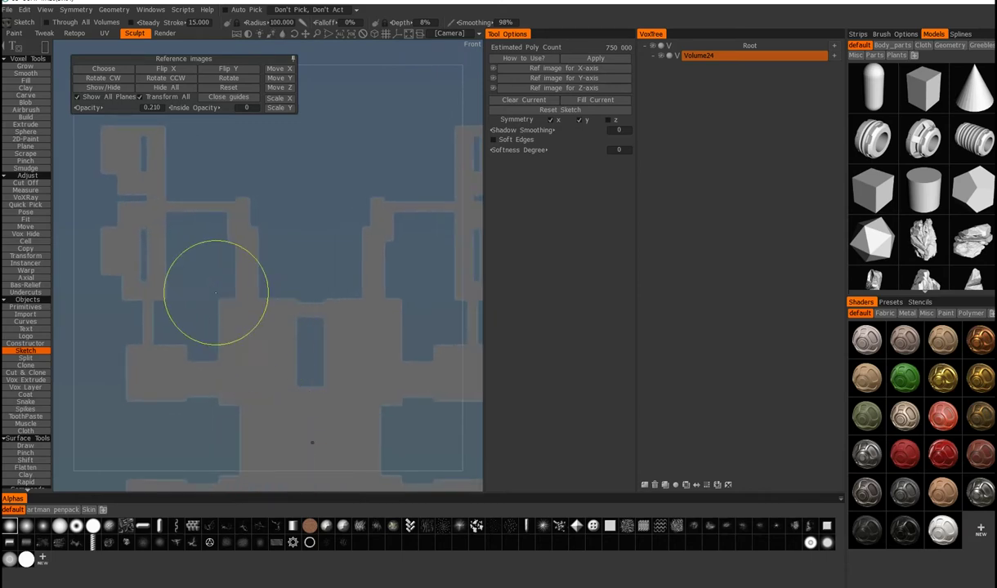
Step: Draw a diagonal polygon strut on the front plane from the upper outer block to the top of the inner post
{"action": "middle_click_drag", "start_coordinate": [239, 204], "coordinate": [228, 231]}
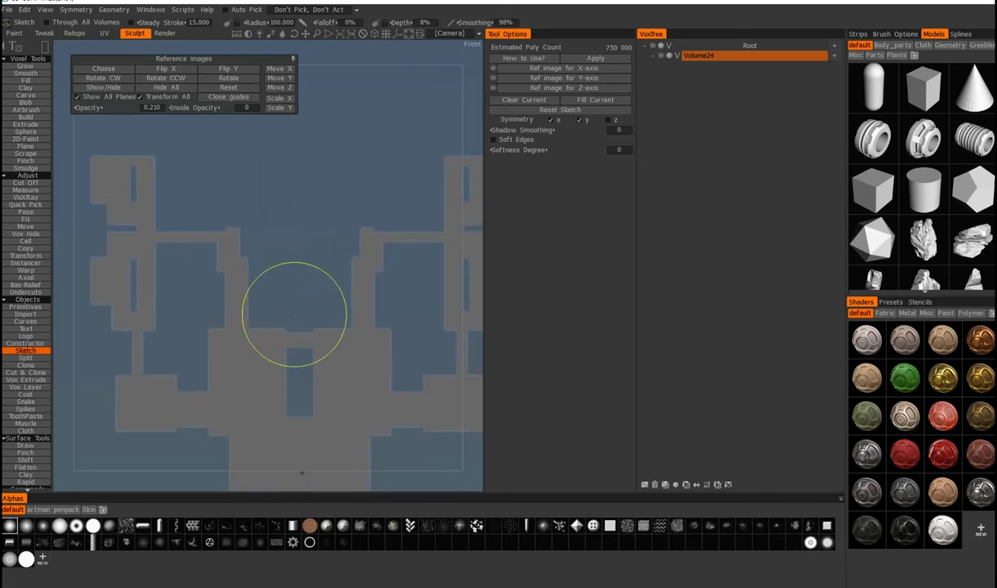
{"action": "key", "text": "e"}
{"action": "left_click", "coordinate": [344, 304]}
{"action": "left_click", "coordinate": [155, 169]}
{"action": "left_click", "coordinate": [228, 233]}
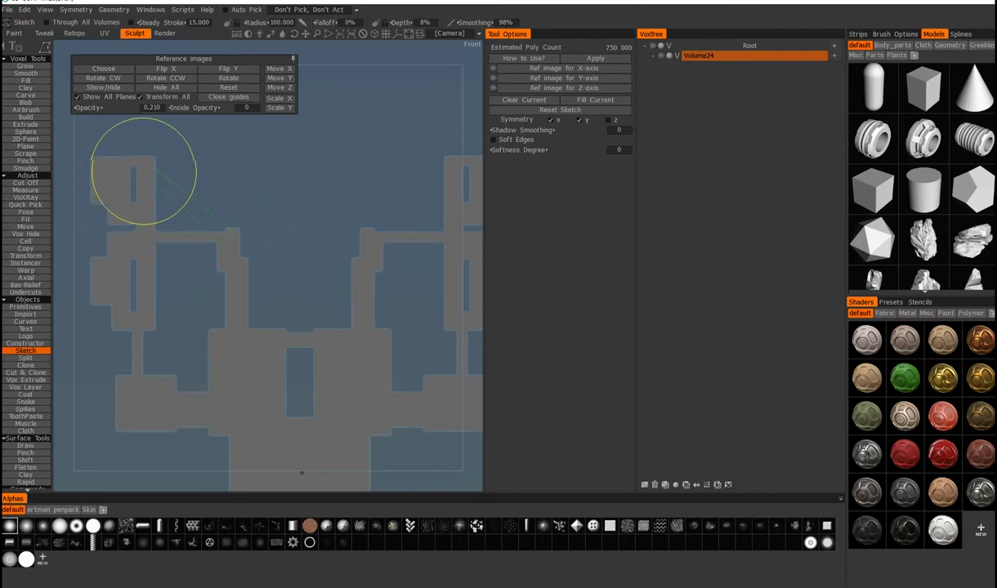
{"action": "left_click", "coordinate": [142, 170]}
{"action": "left_click", "coordinate": [154, 169]}
Step: Examine the new diagonal struts in the front sketch and on the resulting 3D volume
{"action": "mouse_move", "coordinate": [246, 255]}
{"action": "middle_mouse_down"}
{"action": "mouse_move", "coordinate": [253, 282]}
{"action": "mouse_move", "coordinate": [232, 301]}
{"action": "middle_mouse_up"}
{"action": "scroll", "coordinate": [269, 344], "scroll_direction": "down", "scroll_amount": 2}
{"action": "scroll", "coordinate": [281, 338], "scroll_direction": "up", "scroll_amount": 5}
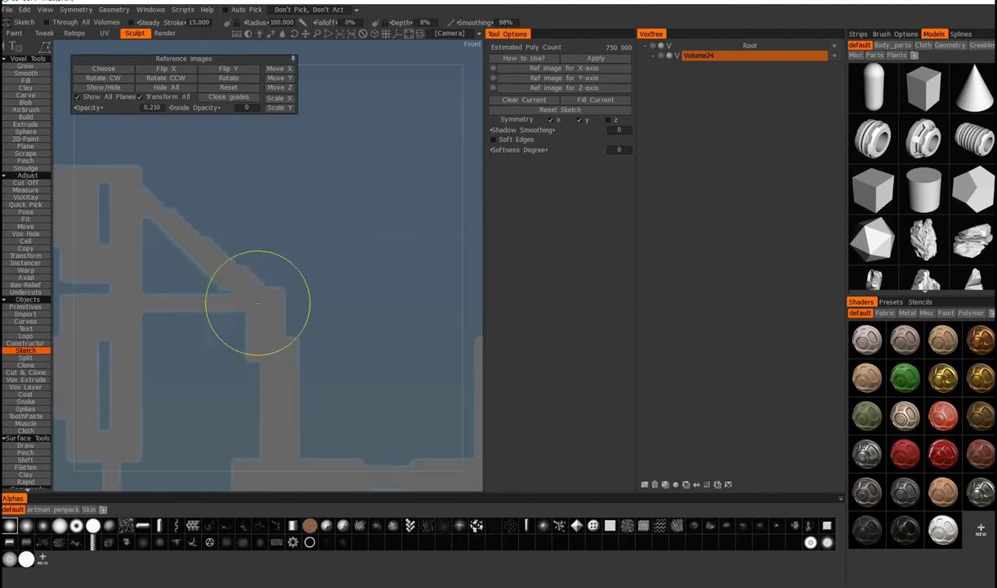
{"action": "middle_click_drag", "start_coordinate": [297, 221], "coordinate": [227, 255]}
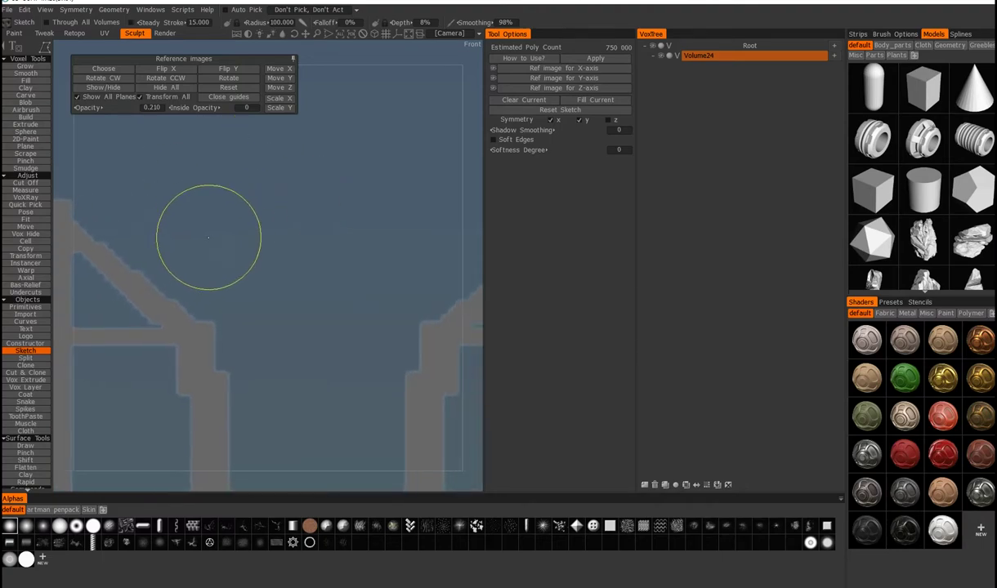
{"action": "scroll", "coordinate": [294, 386], "scroll_direction": "down", "scroll_amount": 7}
{"action": "left_click_drag", "start_coordinate": [198, 285], "coordinate": [242, 260], "text": "alt"}
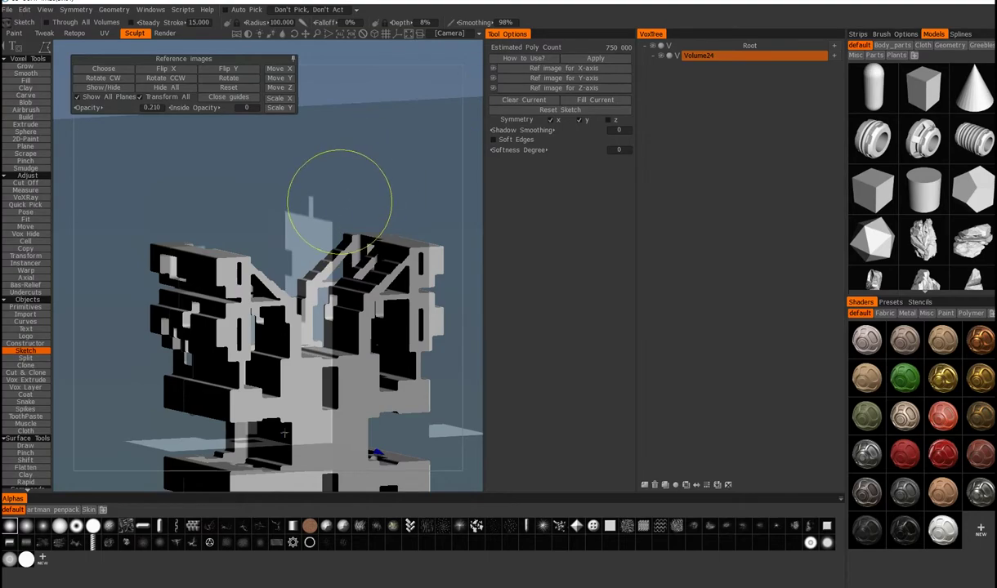
{"action": "left_click_drag", "start_coordinate": [339, 202], "coordinate": [299, 211], "text": "alt"}
{"action": "left_click_drag", "start_coordinate": [250, 286], "coordinate": [251, 299], "text": "alt"}
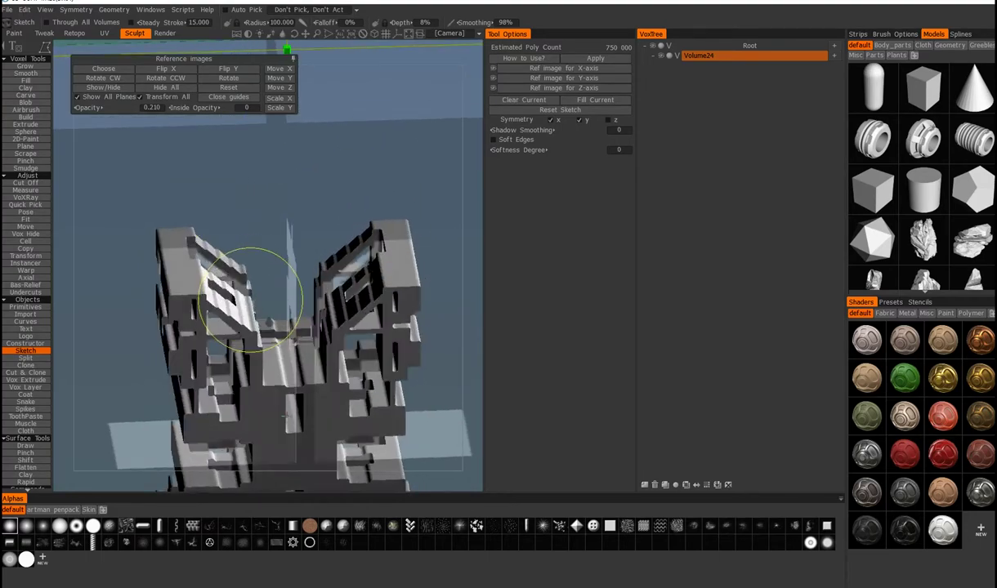
Step: Thicken the upper end of the diagonal strut in the front sketch so it meets the outer block's corner
{"action": "key", "text": "KP_2"}
{"action": "scroll", "coordinate": [236, 274], "scroll_direction": "up", "scroll_amount": 5}
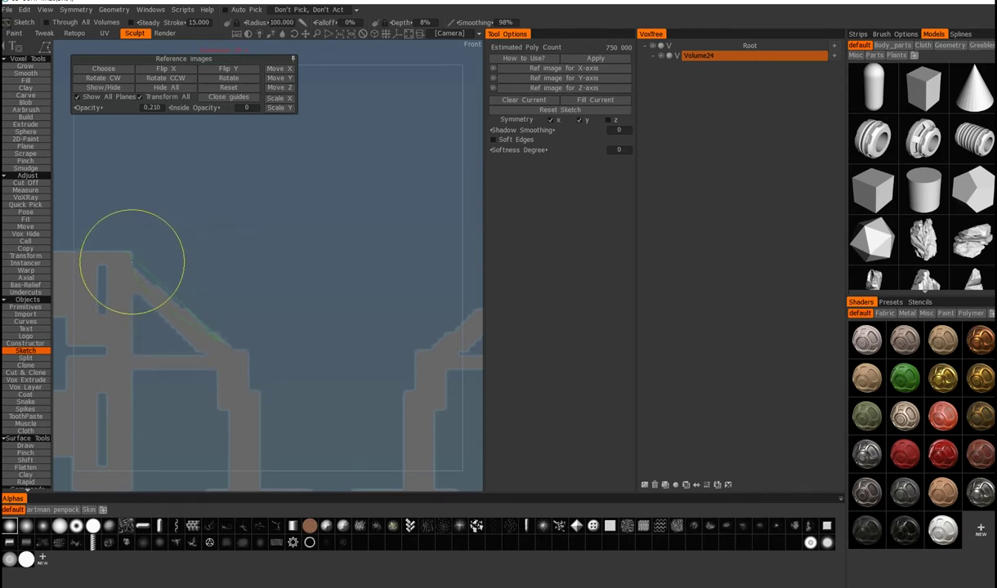
{"action": "left_click_drag", "start_coordinate": [131, 261], "coordinate": [127, 252]}
{"action": "scroll", "coordinate": [216, 316], "scroll_direction": "down", "scroll_amount": 3}
{"action": "middle_click_drag", "start_coordinate": [142, 258], "coordinate": [216, 302]}
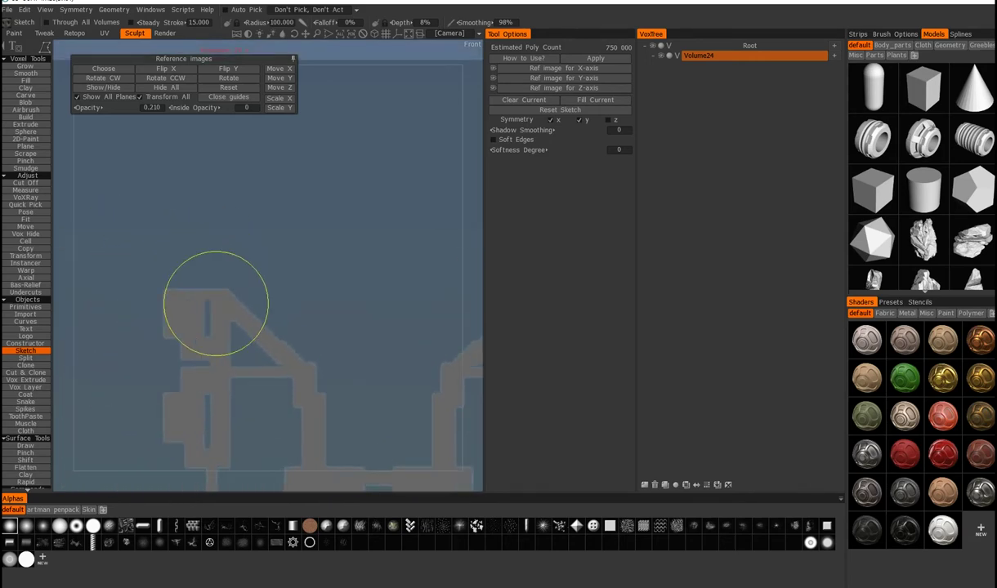
Step: Draw a slanted polygon arm in the front sketch rising inward from the top of the upper outer block
{"action": "scroll", "coordinate": [192, 292], "scroll_direction": "up", "scroll_amount": 2}
{"action": "middle_click_drag", "start_coordinate": [165, 281], "coordinate": [170, 288]}
{"action": "mouse_move", "coordinate": [168, 309]}
{"action": "left_mouse_down"}
{"action": "mouse_move", "coordinate": [277, 216]}
{"action": "mouse_move", "coordinate": [254, 202]}
{"action": "mouse_move", "coordinate": [193, 285]}
{"action": "mouse_move", "coordinate": [272, 171]}
{"action": "mouse_move", "coordinate": [266, 205]}
{"action": "left_mouse_up"}
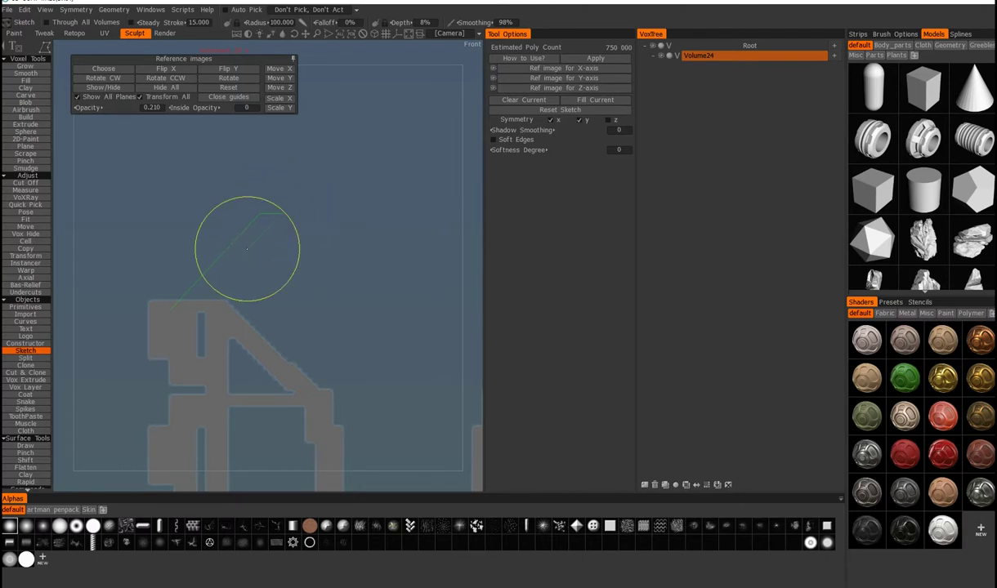
{"action": "left_click_drag", "start_coordinate": [179, 303], "coordinate": [182, 312]}
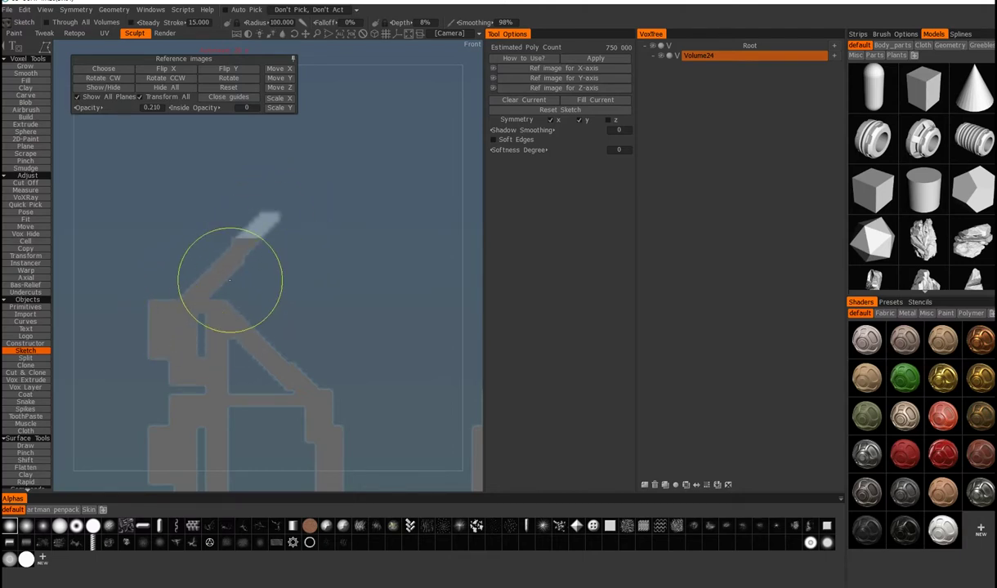
{"action": "left_click_drag", "start_coordinate": [266, 327], "coordinate": [337, 258]}
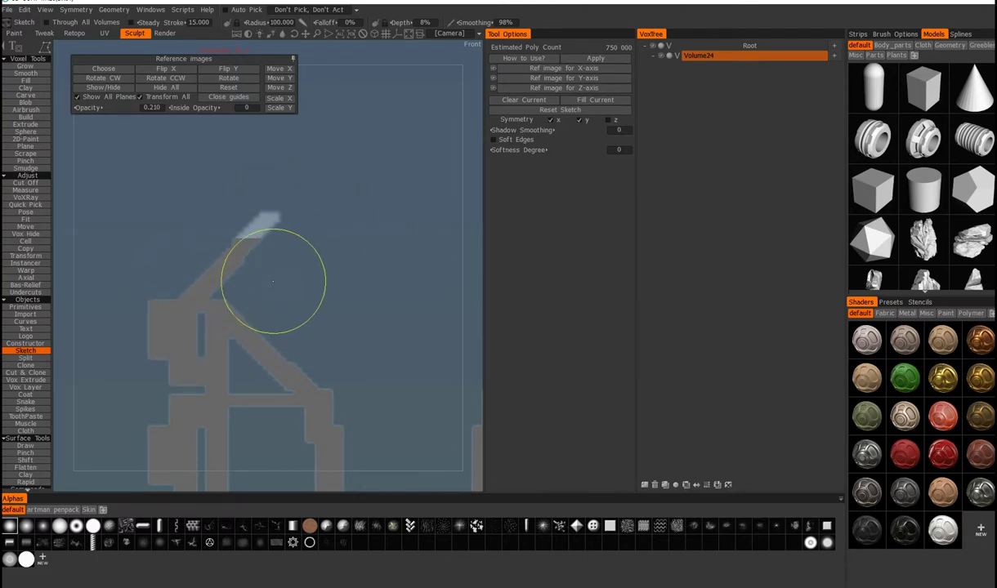
Step: Draw a slanted polygon strut from the inner post's top up to the centre line, forming an inverted V, and check it in 3D
{"action": "middle_click_drag", "start_coordinate": [159, 309], "coordinate": [231, 252]}
{"action": "mouse_move", "coordinate": [250, 362]}
{"action": "middle_mouse_down"}
{"action": "mouse_move", "coordinate": [213, 249]}
{"action": "mouse_move", "coordinate": [186, 223]}
{"action": "middle_mouse_up"}
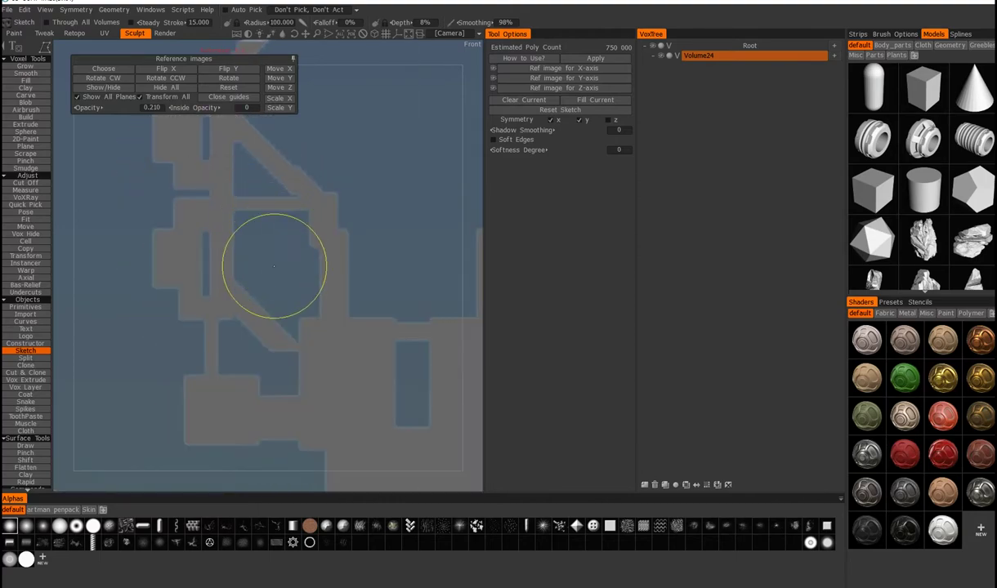
{"action": "mouse_move", "coordinate": [274, 264]}
{"action": "middle_mouse_down"}
{"action": "mouse_move", "coordinate": [260, 332]}
{"action": "mouse_move", "coordinate": [272, 382]}
{"action": "middle_mouse_up"}
{"action": "mouse_move", "coordinate": [272, 382]}
{"action": "left_mouse_down", "text": "alt"}
{"action": "mouse_move", "coordinate": [206, 333]}
{"action": "mouse_move", "coordinate": [285, 345]}
{"action": "mouse_move", "coordinate": [248, 281]}
{"action": "mouse_move", "coordinate": [274, 316]}
{"action": "mouse_move", "coordinate": [212, 276]}
{"action": "mouse_move", "coordinate": [223, 249]}
{"action": "mouse_move", "coordinate": [212, 300]}
{"action": "left_mouse_up", "text": "alt"}
{"action": "mouse_move", "coordinate": [211, 300]}
{"action": "middle_mouse_down"}
{"action": "mouse_move", "coordinate": [207, 257]}
{"action": "mouse_move", "coordinate": [194, 278]}
{"action": "mouse_move", "coordinate": [206, 275]}
{"action": "mouse_move", "coordinate": [221, 294]}
{"action": "middle_mouse_up"}
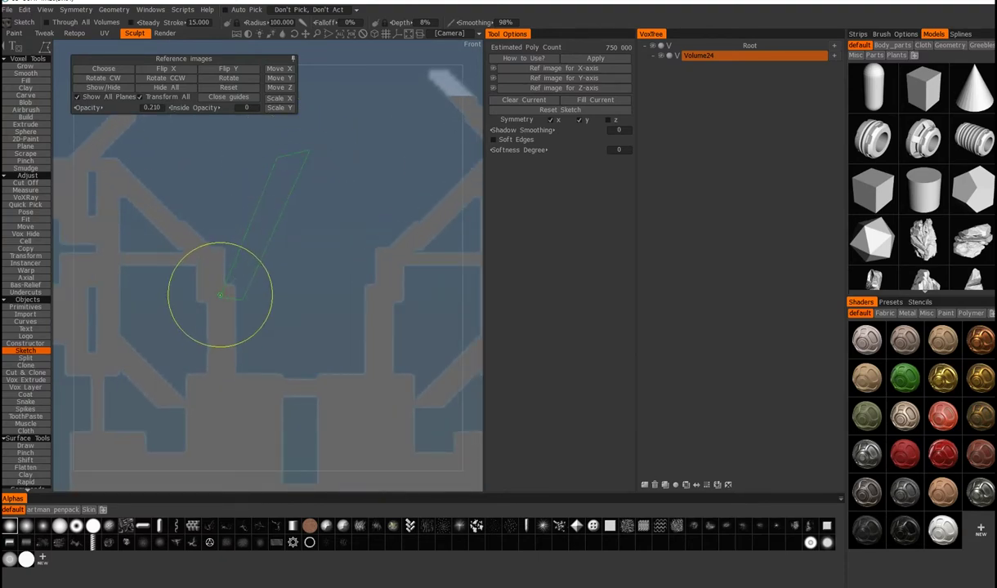
{"action": "mouse_move", "coordinate": [221, 205]}
{"action": "middle_mouse_down"}
{"action": "mouse_move", "coordinate": [245, 269]}
{"action": "mouse_move", "coordinate": [263, 223]}
{"action": "mouse_move", "coordinate": [237, 295]}
{"action": "mouse_move", "coordinate": [259, 253]}
{"action": "mouse_move", "coordinate": [344, 368]}
{"action": "mouse_move", "coordinate": [268, 216]}
{"action": "mouse_move", "coordinate": [298, 237]}
{"action": "middle_mouse_up"}
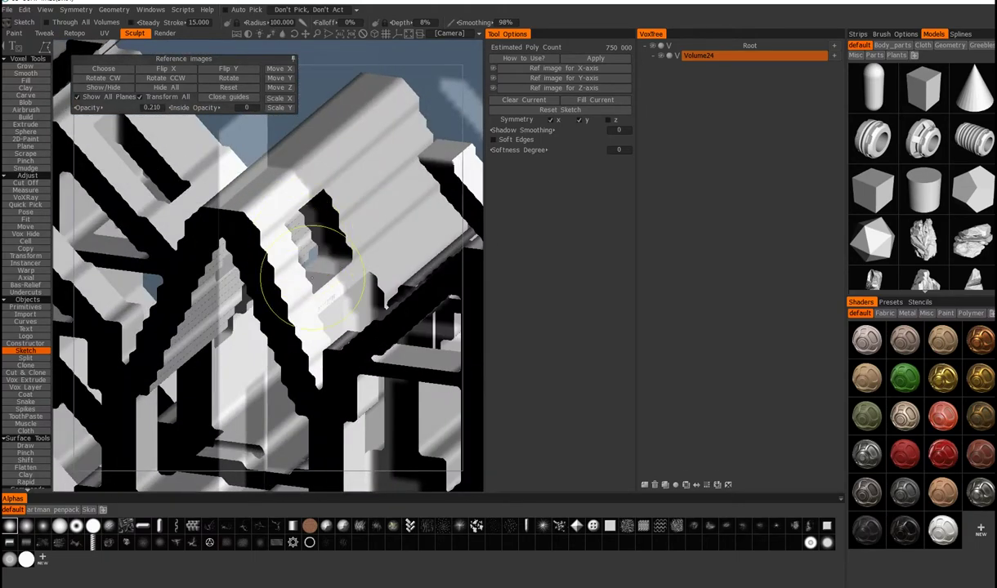
{"action": "mouse_move", "coordinate": [310, 278]}
{"action": "middle_mouse_down"}
{"action": "mouse_move", "coordinate": [111, 222]}
{"action": "mouse_move", "coordinate": [116, 249]}
{"action": "mouse_move", "coordinate": [299, 363]}
{"action": "middle_mouse_up"}
{"action": "mouse_move", "coordinate": [299, 363]}
{"action": "right_mouse_down"}
{"action": "mouse_move", "coordinate": [253, 229]}
{"action": "mouse_move", "coordinate": [250, 281]}
{"action": "right_mouse_up"}
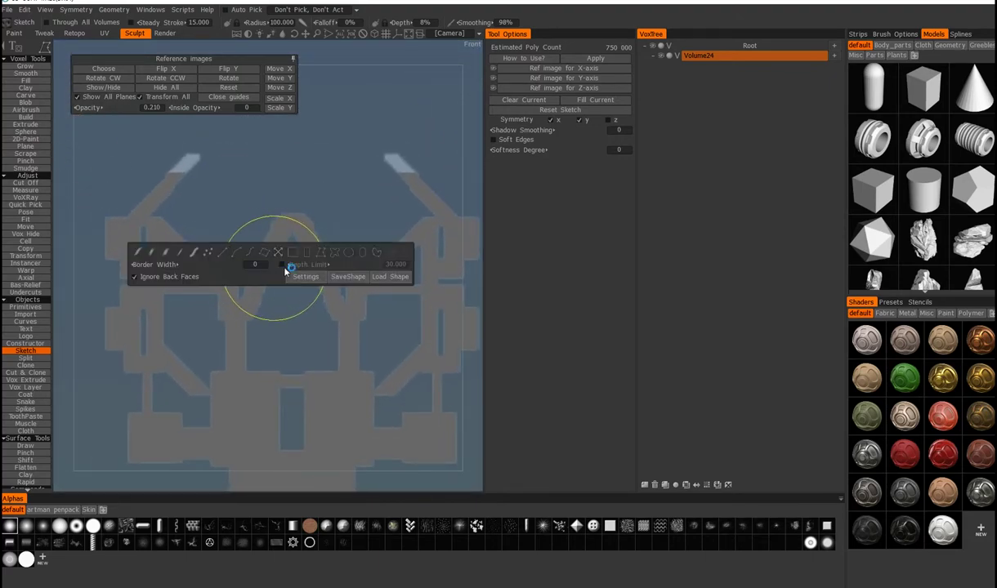
Step: Add a rectangular block on each side of the inverted V's peak in the front sketch
{"action": "middle_click_drag", "start_coordinate": [246, 286], "coordinate": [250, 278]}
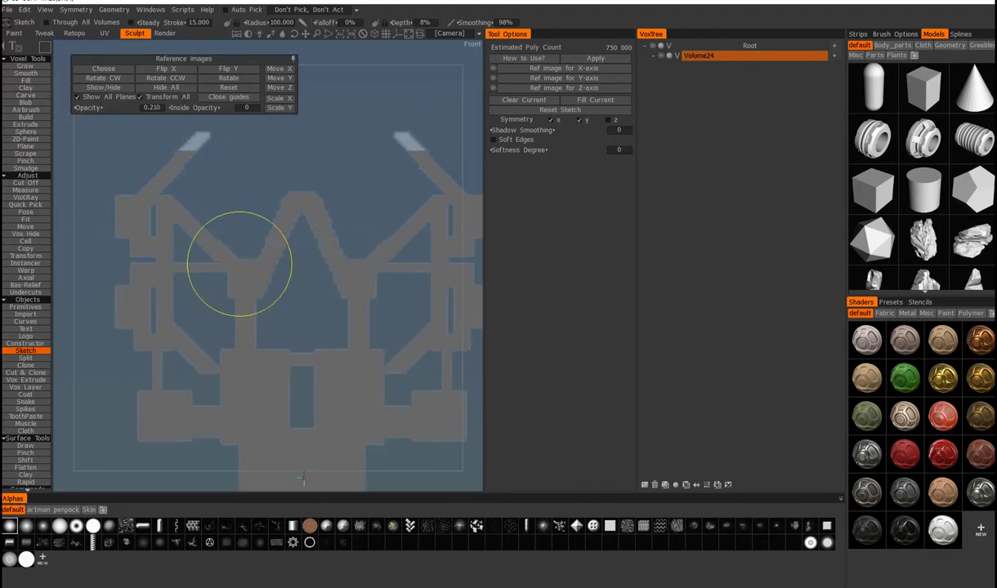
{"action": "mouse_move", "coordinate": [280, 193]}
{"action": "middle_mouse_down"}
{"action": "mouse_move", "coordinate": [249, 196]}
{"action": "mouse_move", "coordinate": [288, 201]}
{"action": "middle_mouse_up"}
{"action": "middle_click_drag", "start_coordinate": [241, 223], "coordinate": [250, 298]}
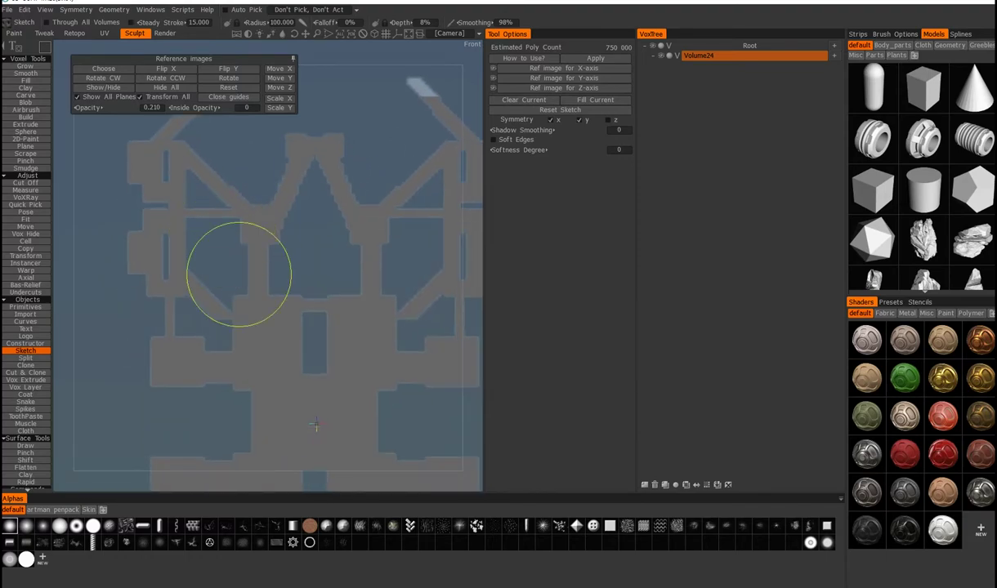
Step: Extend the upper ends of the slanted arms toward the inverted V's peak with horizontal rectangular bars in the front sketch
{"action": "key", "text": "e"}
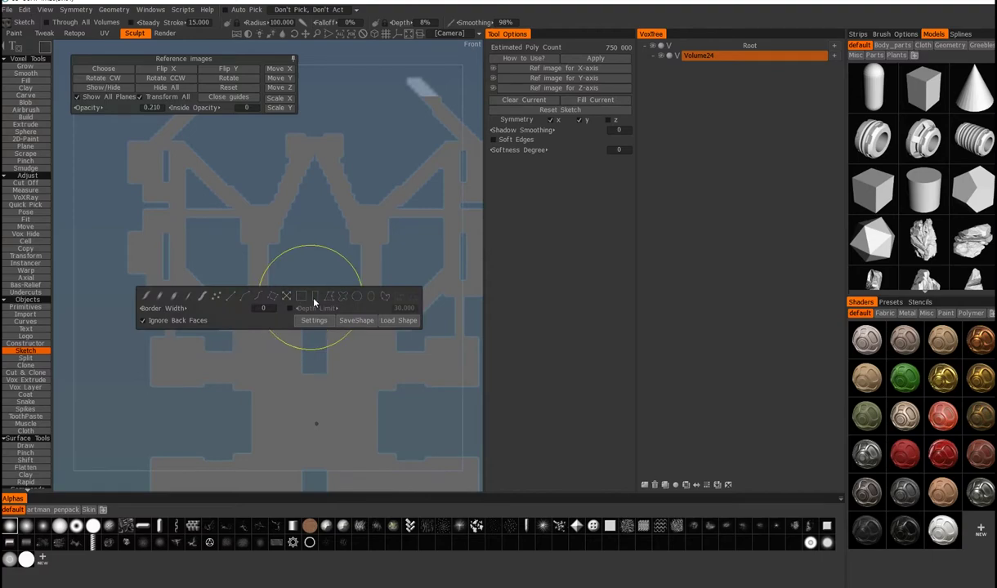
{"action": "left_click", "coordinate": [315, 300]}
{"action": "middle_click_drag", "start_coordinate": [254, 324], "coordinate": [277, 270]}
{"action": "right_click_drag", "start_coordinate": [276, 269], "coordinate": [206, 239]}
{"action": "middle_click_drag", "start_coordinate": [250, 140], "coordinate": [270, 189]}
{"action": "left_click_drag", "start_coordinate": [244, 163], "coordinate": [246, 164]}
Step: Cut a polygon notch with slanted ends out of the middle of one long edge in the left-side sketch
{"action": "mouse_move", "coordinate": [238, 229]}
{"action": "middle_mouse_down"}
{"action": "mouse_move", "coordinate": [263, 261]}
{"action": "mouse_move", "coordinate": [229, 302]}
{"action": "mouse_move", "coordinate": [196, 319]}
{"action": "mouse_move", "coordinate": [281, 296]}
{"action": "middle_mouse_up"}
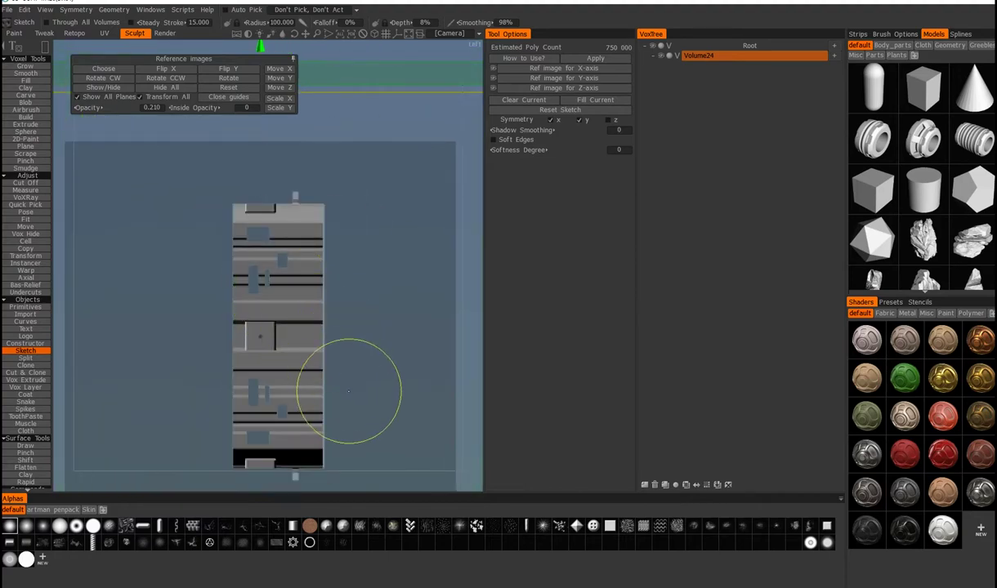
{"action": "key", "text": "e"}
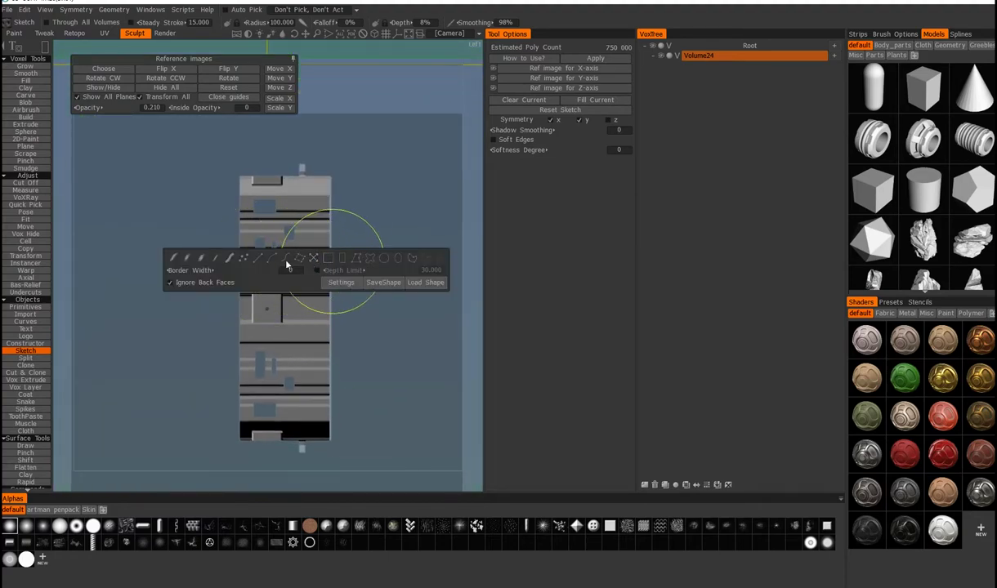
{"action": "left_click", "coordinate": [360, 258]}
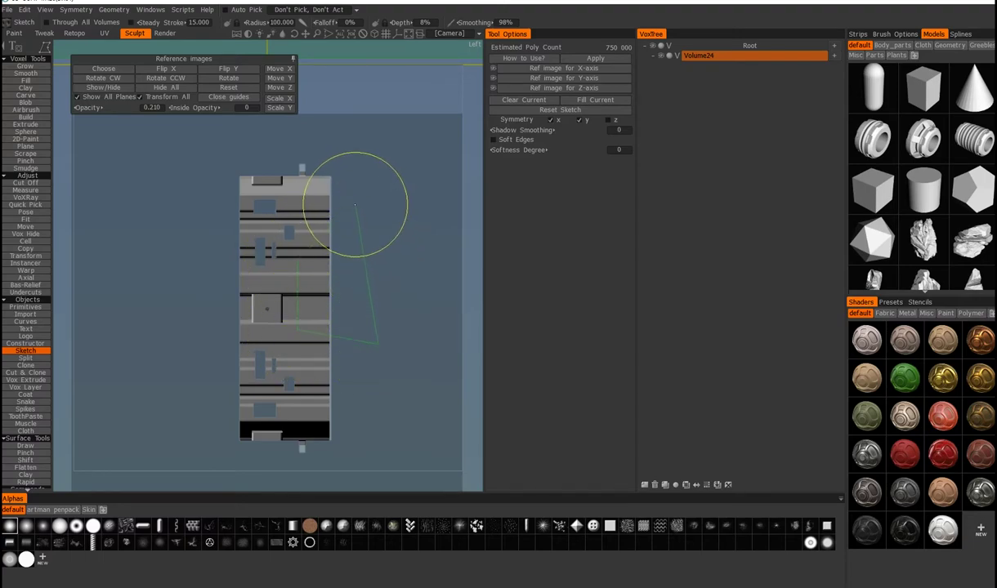
{"action": "double_click", "coordinate": [354, 205]}
{"action": "mouse_move", "coordinate": [412, 218]}
{"action": "left_mouse_down", "text": "alt"}
{"action": "mouse_move", "coordinate": [162, 293]}
{"action": "mouse_move", "coordinate": [125, 318]}
{"action": "mouse_move", "coordinate": [178, 333]}
{"action": "mouse_move", "coordinate": [223, 267]}
{"action": "mouse_move", "coordinate": [200, 280]}
{"action": "mouse_move", "coordinate": [126, 267]}
{"action": "mouse_move", "coordinate": [194, 360]}
{"action": "mouse_move", "coordinate": [227, 233]}
{"action": "mouse_move", "coordinate": [111, 383]}
{"action": "mouse_move", "coordinate": [138, 312]}
{"action": "mouse_move", "coordinate": [242, 302]}
{"action": "mouse_move", "coordinate": [311, 212]}
{"action": "mouse_move", "coordinate": [356, 178]}
{"action": "mouse_move", "coordinate": [386, 219]}
{"action": "mouse_move", "coordinate": [268, 262]}
{"action": "mouse_move", "coordinate": [270, 307]}
{"action": "left_mouse_up", "text": "alt"}
Step: Cut small rectangular openings beside the notch in the side sketch and check the model from the front and in 3D
{"action": "key", "text": "e"}
{"action": "left_click", "coordinate": [282, 290]}
{"action": "mouse_move", "coordinate": [288, 272]}
{"action": "left_mouse_down"}
{"action": "mouse_move", "coordinate": [222, 271]}
{"action": "mouse_move", "coordinate": [176, 332]}
{"action": "left_mouse_up"}
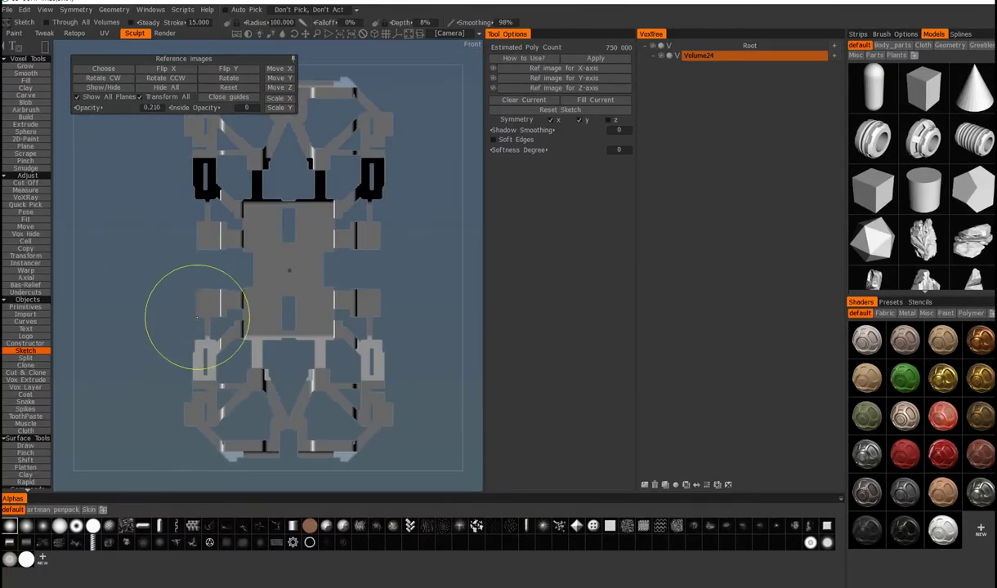
{"action": "mouse_move", "coordinate": [236, 298]}
{"action": "left_mouse_down"}
{"action": "mouse_move", "coordinate": [178, 295]}
{"action": "mouse_move", "coordinate": [189, 323]}
{"action": "mouse_move", "coordinate": [245, 282]}
{"action": "mouse_move", "coordinate": [122, 231]}
{"action": "mouse_move", "coordinate": [285, 245]}
{"action": "mouse_move", "coordinate": [237, 270]}
{"action": "mouse_move", "coordinate": [173, 245]}
{"action": "mouse_move", "coordinate": [269, 284]}
{"action": "mouse_move", "coordinate": [246, 276]}
{"action": "mouse_move", "coordinate": [189, 289]}
{"action": "mouse_move", "coordinate": [178, 222]}
{"action": "mouse_move", "coordinate": [84, 218]}
{"action": "mouse_move", "coordinate": [112, 133]}
{"action": "mouse_move", "coordinate": [221, 168]}
{"action": "mouse_move", "coordinate": [302, 234]}
{"action": "mouse_move", "coordinate": [256, 212]}
{"action": "mouse_move", "coordinate": [214, 244]}
{"action": "mouse_move", "coordinate": [138, 207]}
{"action": "mouse_move", "coordinate": [225, 234]}
{"action": "mouse_move", "coordinate": [160, 225]}
{"action": "mouse_move", "coordinate": [236, 189]}
{"action": "mouse_move", "coordinate": [289, 196]}
{"action": "mouse_move", "coordinate": [329, 240]}
{"action": "mouse_move", "coordinate": [250, 222]}
{"action": "mouse_move", "coordinate": [312, 260]}
{"action": "mouse_move", "coordinate": [352, 205]}
{"action": "mouse_move", "coordinate": [237, 213]}
{"action": "mouse_move", "coordinate": [263, 224]}
{"action": "mouse_move", "coordinate": [117, 157]}
{"action": "mouse_move", "coordinate": [147, 184]}
{"action": "mouse_move", "coordinate": [127, 166]}
{"action": "left_mouse_up"}
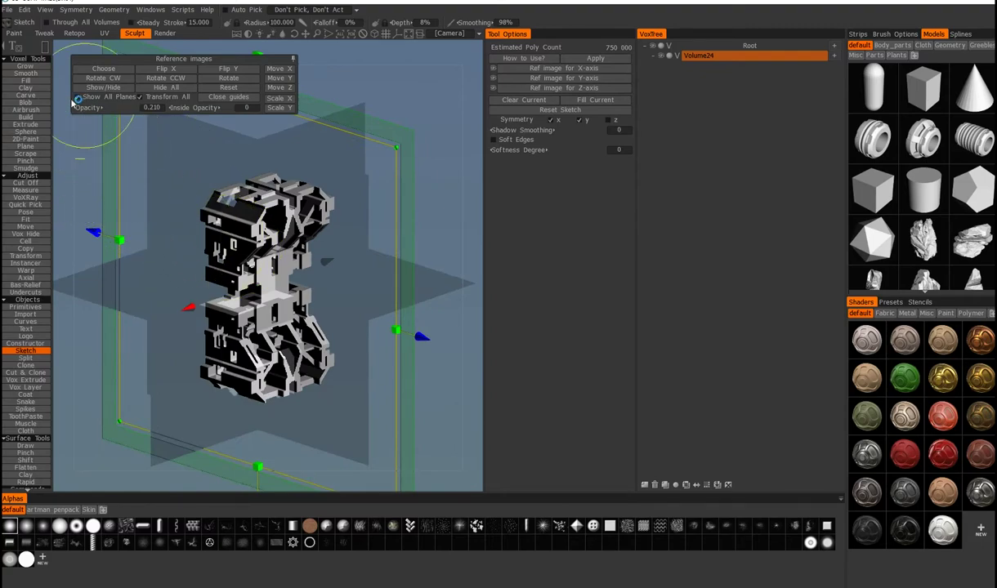
{"action": "left_click", "coordinate": [26, 256]}
{"action": "left_click", "coordinate": [26, 182]}
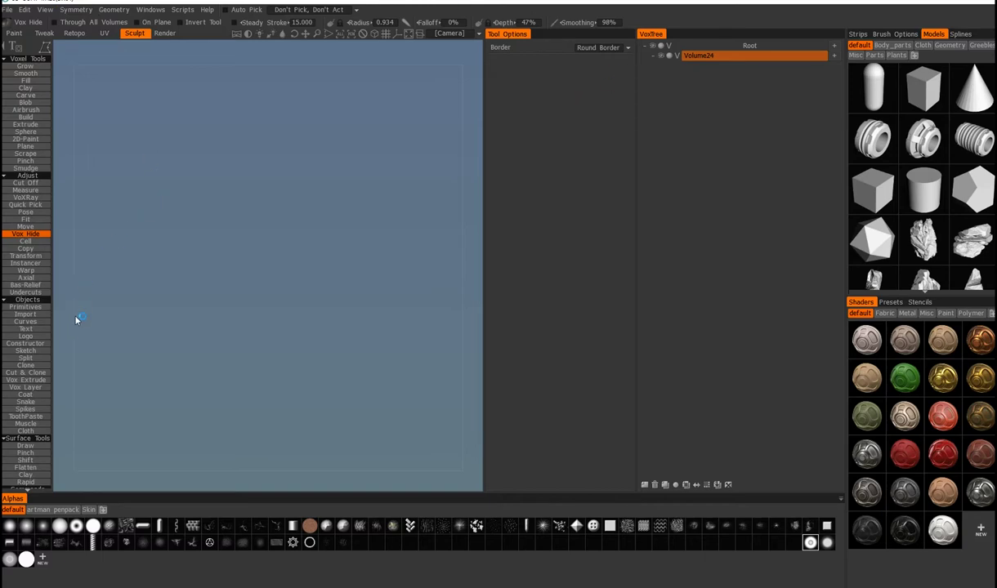
{"action": "left_click", "coordinate": [40, 351]}
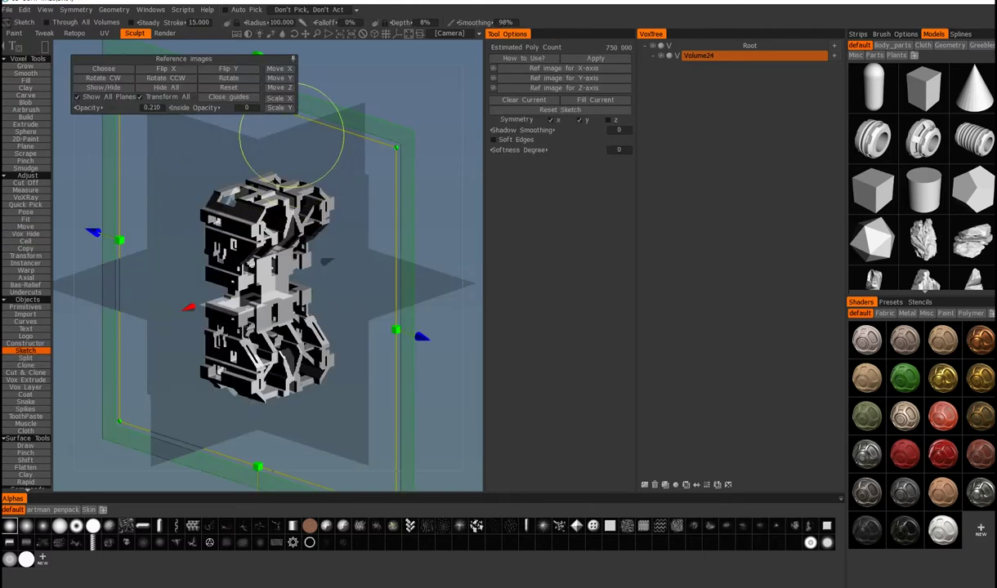
Step: Examine the mechanical volume's overall shape from several angles with Quick Pick, and return to the Sketch tool
{"action": "mouse_move", "coordinate": [274, 152]}
{"action": "left_mouse_down"}
{"action": "mouse_move", "coordinate": [283, 170]}
{"action": "mouse_move", "coordinate": [376, 160]}
{"action": "left_mouse_up"}
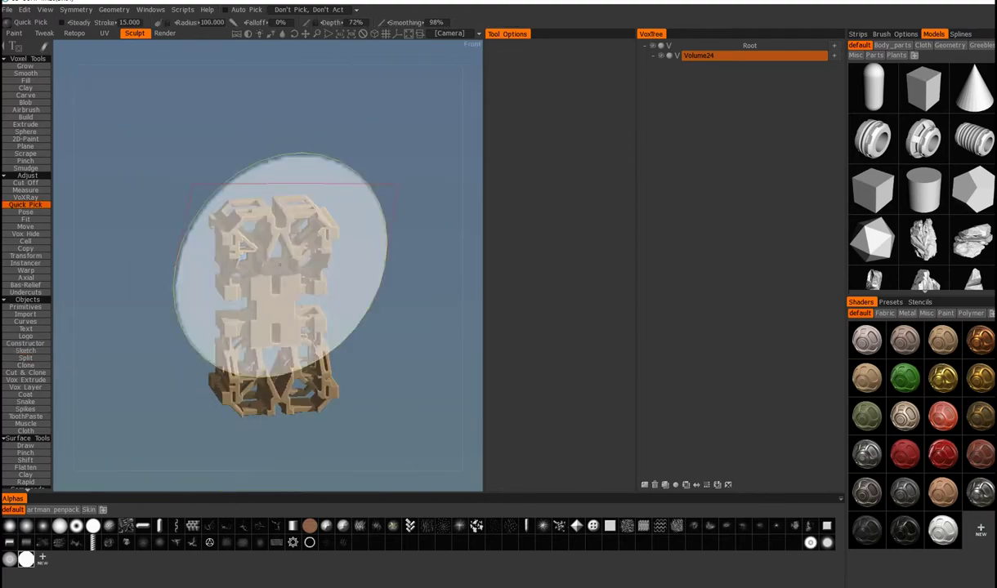
{"action": "right_click_drag", "start_coordinate": [221, 157], "coordinate": [219, 239]}
{"action": "left_click_drag", "start_coordinate": [214, 110], "coordinate": [250, 151]}
{"action": "right_click_drag", "start_coordinate": [250, 151], "coordinate": [250, 192]}
{"action": "left_click_drag", "start_coordinate": [250, 192], "coordinate": [213, 147]}
{"action": "middle_click_drag", "start_coordinate": [265, 343], "coordinate": [246, 282]}
{"action": "right_click_drag", "start_coordinate": [245, 281], "coordinate": [238, 237]}
{"action": "mouse_move", "coordinate": [238, 237]}
{"action": "left_mouse_down"}
{"action": "mouse_move", "coordinate": [256, 273]}
{"action": "mouse_move", "coordinate": [314, 271]}
{"action": "left_mouse_up"}
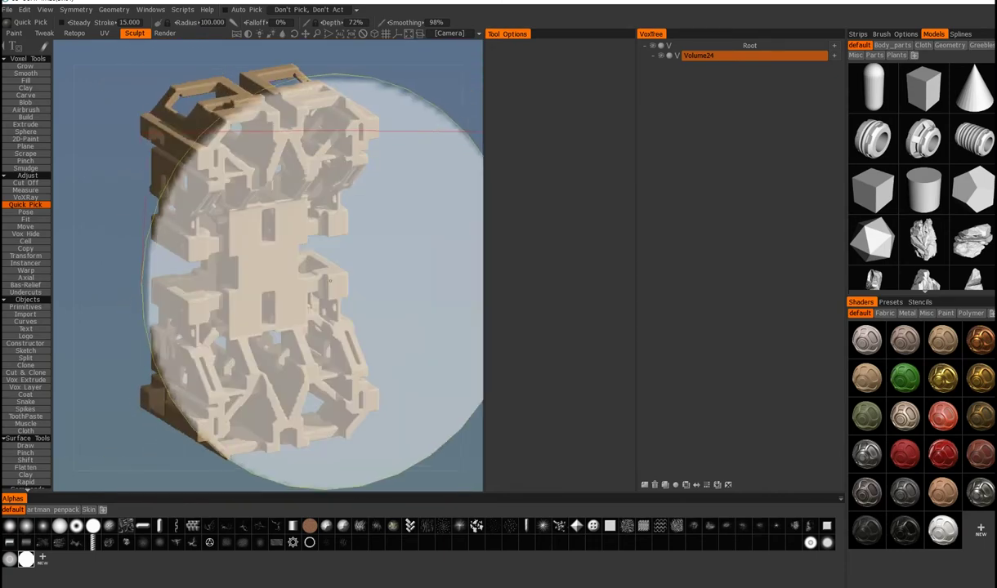
{"action": "left_click", "coordinate": [303, 225]}
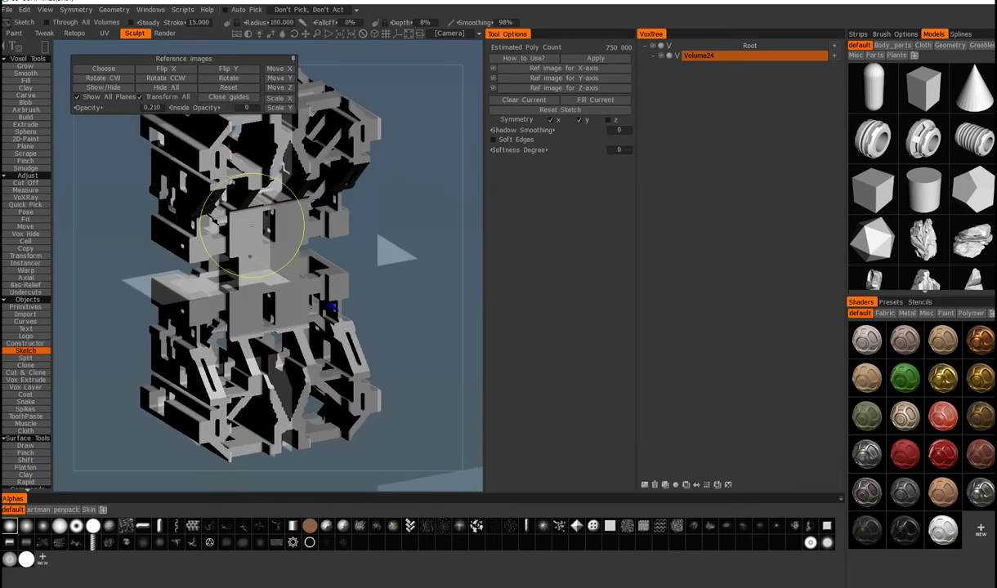
Step: Increase the volume's object density 2X and assign it the light grey shader
{"action": "right_click", "coordinate": [720, 54]}
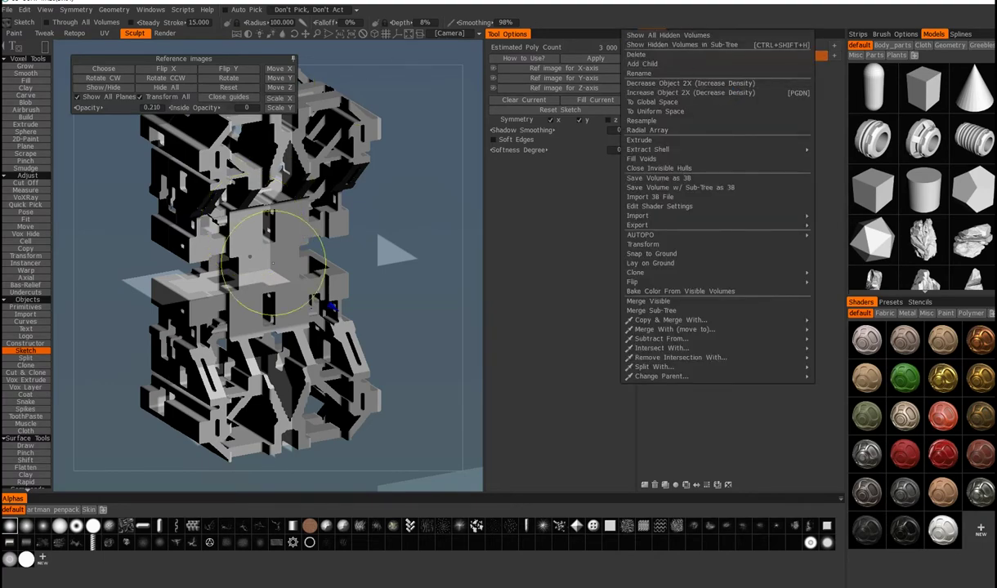
{"action": "left_click", "coordinate": [719, 93]}
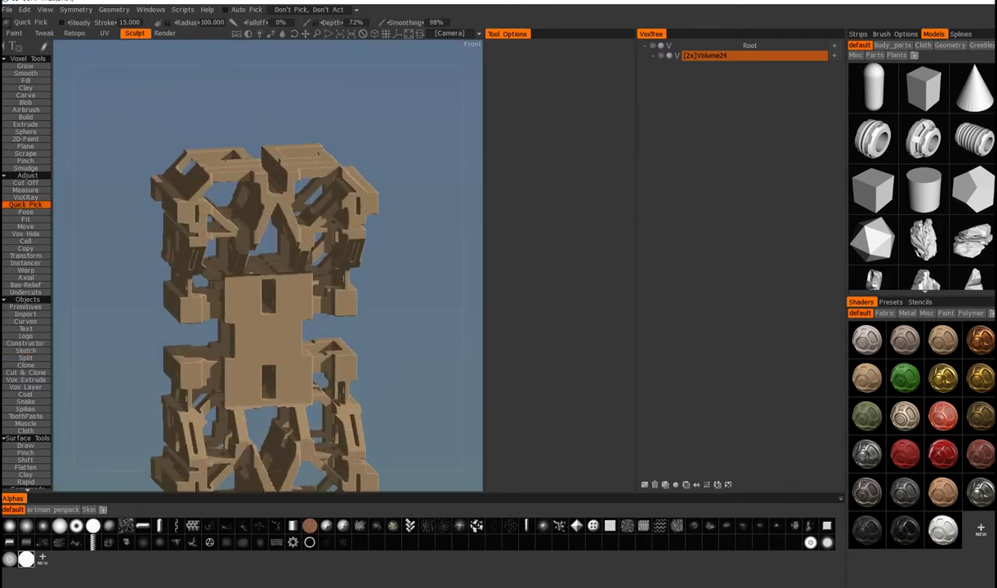
{"action": "left_click_drag", "start_coordinate": [282, 371], "coordinate": [307, 245], "text": "alt"}
{"action": "middle_click_drag", "start_coordinate": [307, 319], "coordinate": [302, 172], "text": "alt"}
{"action": "right_click_drag", "start_coordinate": [303, 172], "coordinate": [278, 246], "text": "alt"}
{"action": "left_click_drag", "start_coordinate": [277, 237], "coordinate": [253, 288], "text": "alt"}
{"action": "left_click", "coordinate": [942, 531]}
Step: Examine the shaded volume from the front and side, then reactivate Sketch and inspect it with the reference planes
{"action": "middle_click_drag", "start_coordinate": [253, 288], "coordinate": [244, 237]}
{"action": "right_click_drag", "start_coordinate": [244, 237], "coordinate": [249, 204]}
{"action": "left_click_drag", "start_coordinate": [282, 260], "coordinate": [244, 240], "text": "alt"}
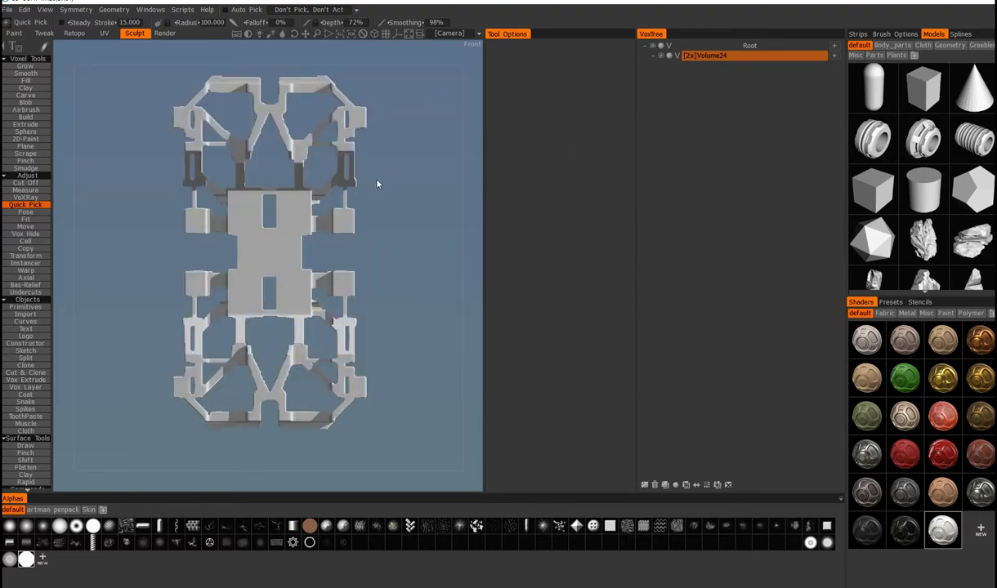
{"action": "mouse_move", "coordinate": [283, 265]}
{"action": "right_mouse_down"}
{"action": "mouse_move", "coordinate": [245, 265]}
{"action": "mouse_move", "coordinate": [278, 272]}
{"action": "right_mouse_up"}
{"action": "left_click_drag", "start_coordinate": [241, 239], "coordinate": [266, 243], "text": "alt"}
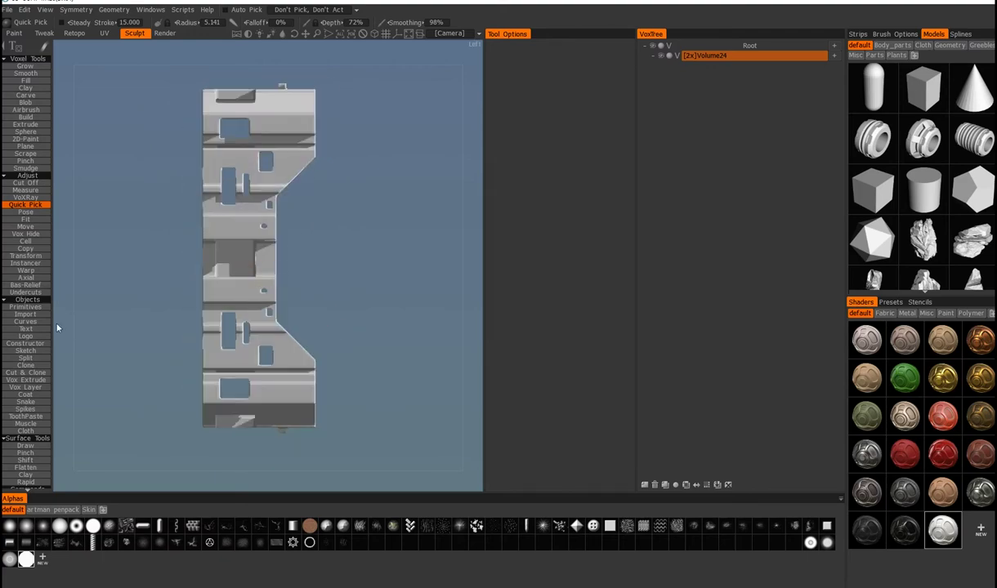
{"action": "left_click", "coordinate": [35, 354]}
{"action": "mouse_move", "coordinate": [280, 245]}
{"action": "left_mouse_down", "text": "alt"}
{"action": "mouse_move", "coordinate": [307, 242]}
{"action": "mouse_move", "coordinate": [206, 262]}
{"action": "left_mouse_up", "text": "alt"}
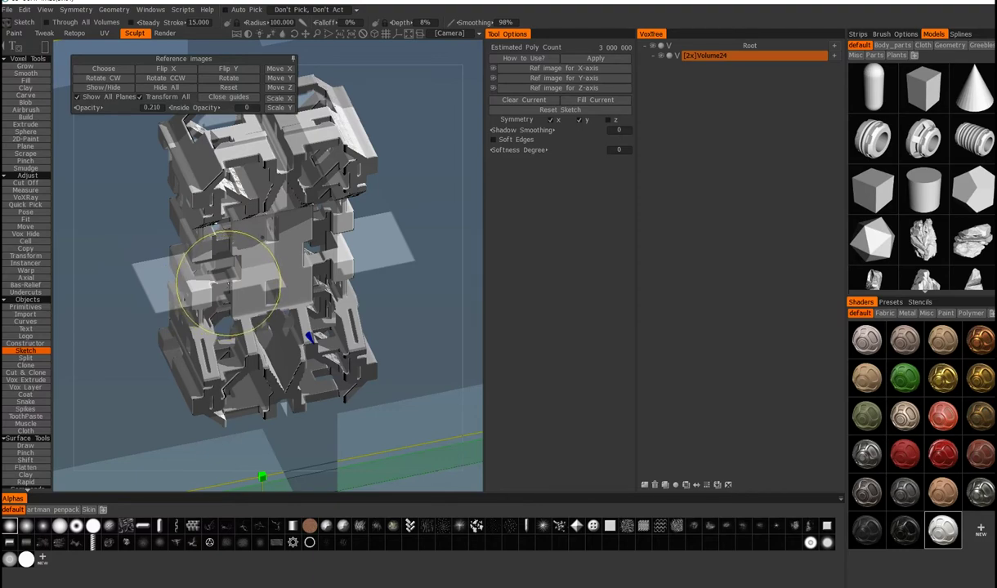
{"action": "left_click_drag", "start_coordinate": [229, 258], "coordinate": [278, 212], "text": "alt"}
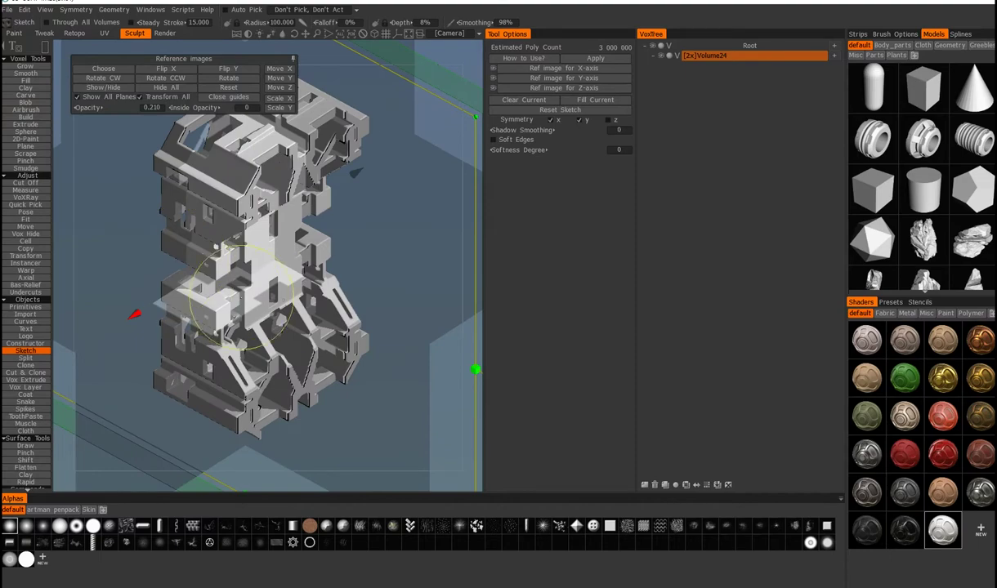
{"action": "left_click_drag", "start_coordinate": [250, 299], "coordinate": [231, 215], "text": "alt"}
{"action": "mouse_move", "coordinate": [231, 217]}
{"action": "right_mouse_down"}
{"action": "mouse_move", "coordinate": [256, 221]}
{"action": "mouse_move", "coordinate": [215, 216]}
{"action": "mouse_move", "coordinate": [269, 327]}
{"action": "mouse_move", "coordinate": [283, 290]}
{"action": "mouse_move", "coordinate": [275, 272]}
{"action": "mouse_move", "coordinate": [294, 269]}
{"action": "mouse_move", "coordinate": [178, 205]}
{"action": "right_mouse_up"}
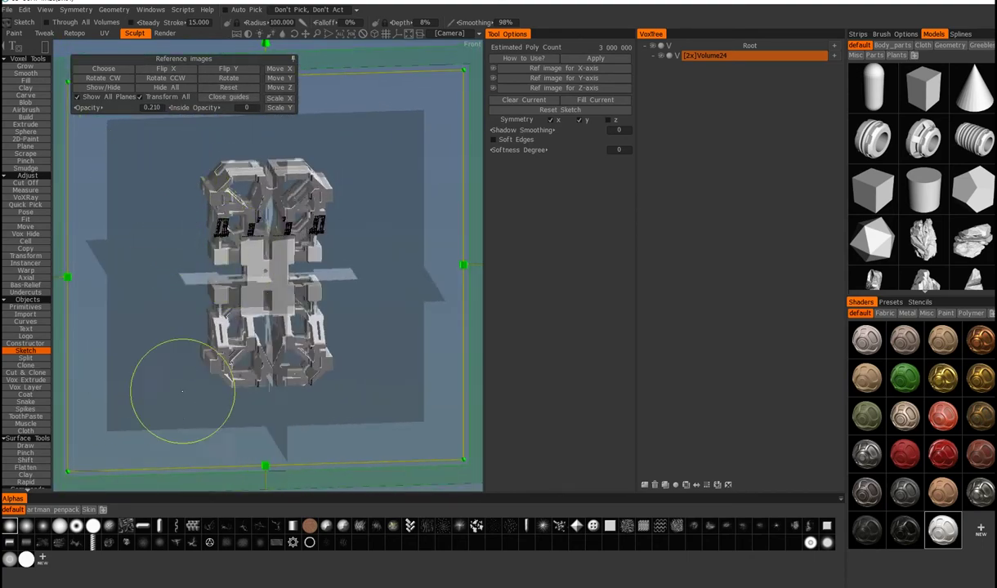
{"action": "left_click_drag", "start_coordinate": [354, 354], "coordinate": [269, 357]}
{"action": "right_click_drag", "start_coordinate": [186, 269], "coordinate": [343, 237]}
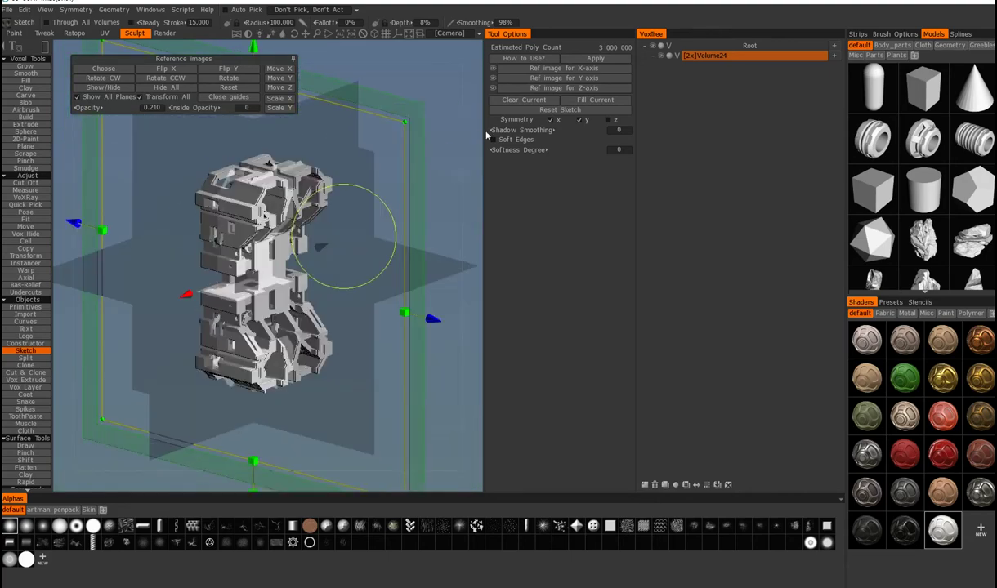
Step: Load the scratched seamless stock texture from the textures folder as the side plane's reference image and apply the sketch to the volume
{"action": "left_click", "coordinate": [560, 77]}
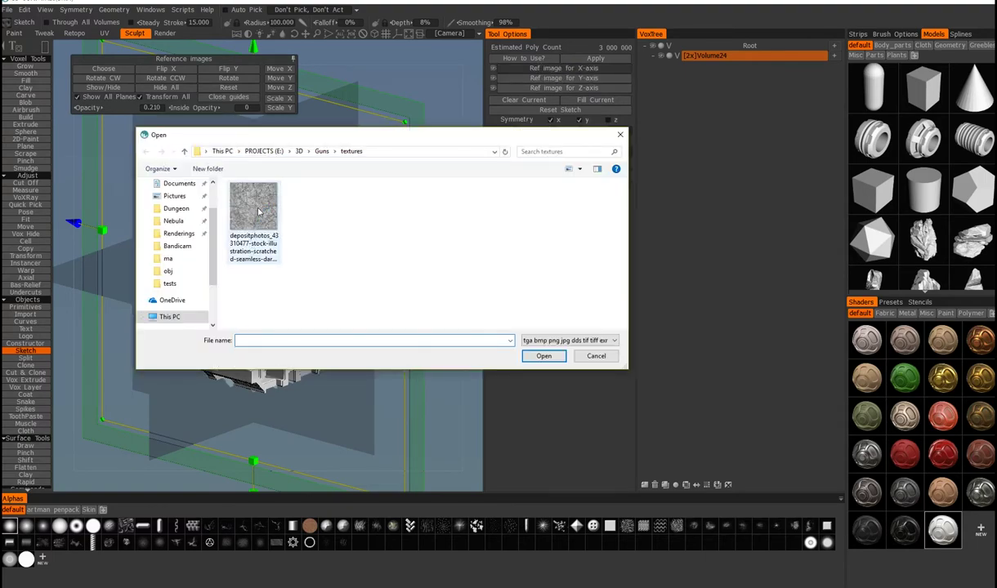
{"action": "left_click", "coordinate": [544, 360]}
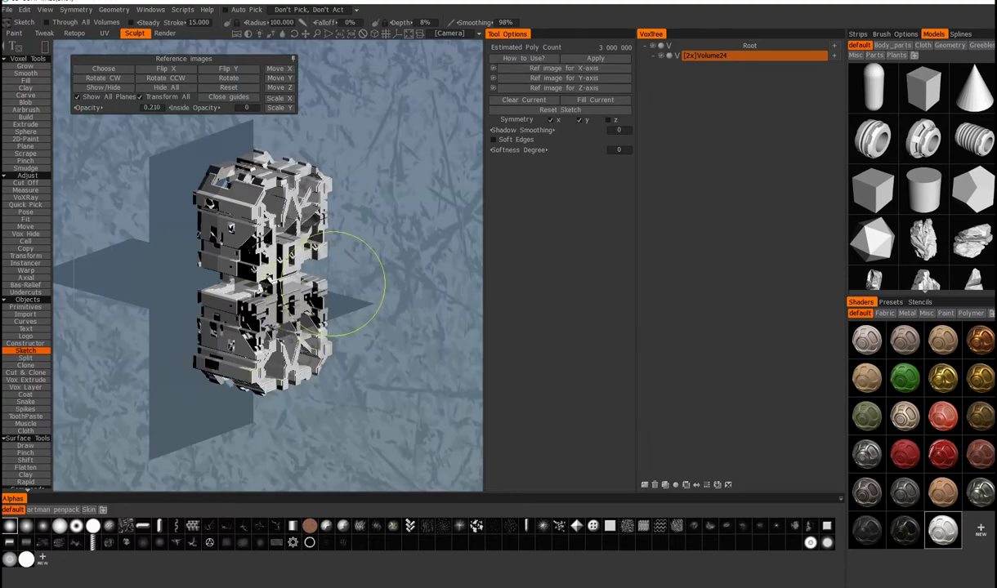
{"action": "mouse_move", "coordinate": [343, 282]}
{"action": "middle_mouse_down"}
{"action": "mouse_move", "coordinate": [269, 278]}
{"action": "mouse_move", "coordinate": [189, 311]}
{"action": "mouse_move", "coordinate": [167, 223]}
{"action": "mouse_move", "coordinate": [186, 252]}
{"action": "mouse_move", "coordinate": [222, 262]}
{"action": "mouse_move", "coordinate": [144, 301]}
{"action": "mouse_move", "coordinate": [116, 289]}
{"action": "mouse_move", "coordinate": [163, 295]}
{"action": "middle_mouse_up"}
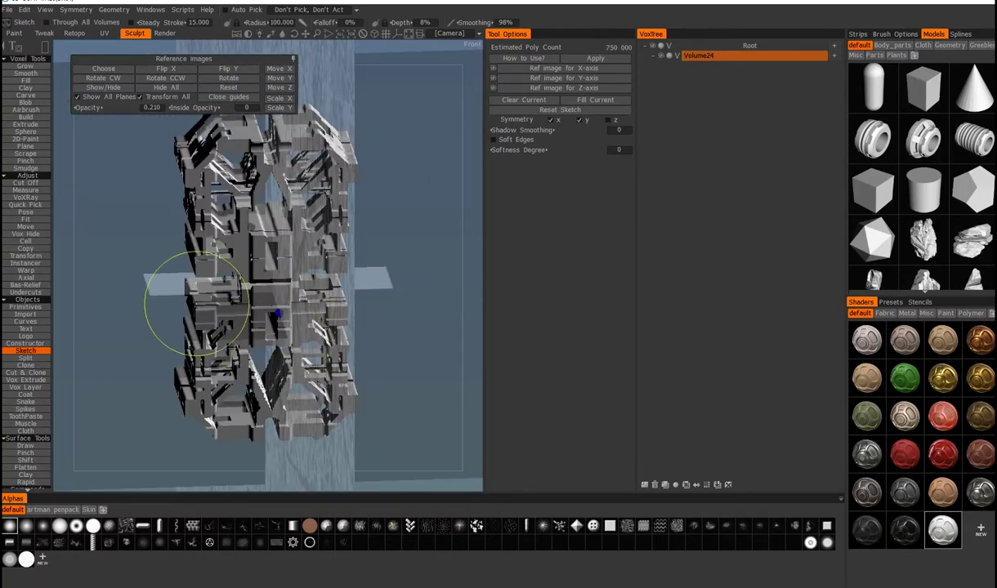
{"action": "middle_click_drag", "start_coordinate": [196, 304], "coordinate": [277, 327]}
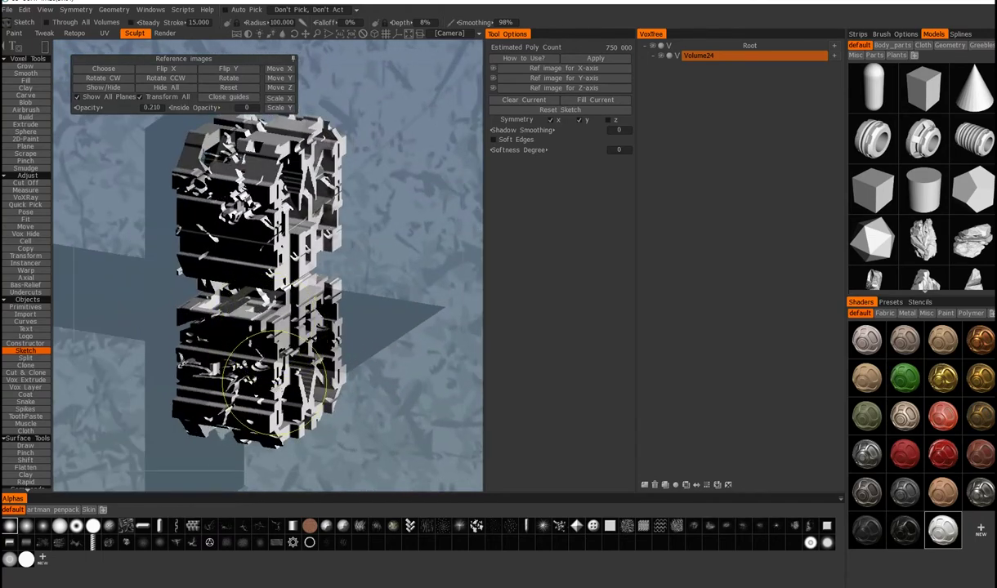
{"action": "key", "text": "Return"}
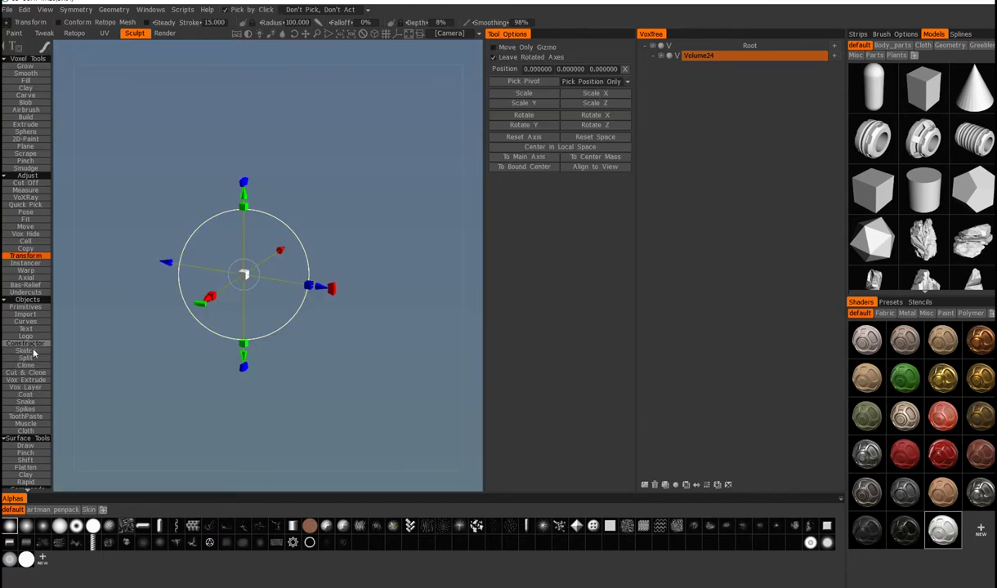
Step: Reactivate Sketch, clear the scratched texture from the side reference plane, and draw a filled rectangle on that plane
{"action": "left_click", "coordinate": [25, 351]}
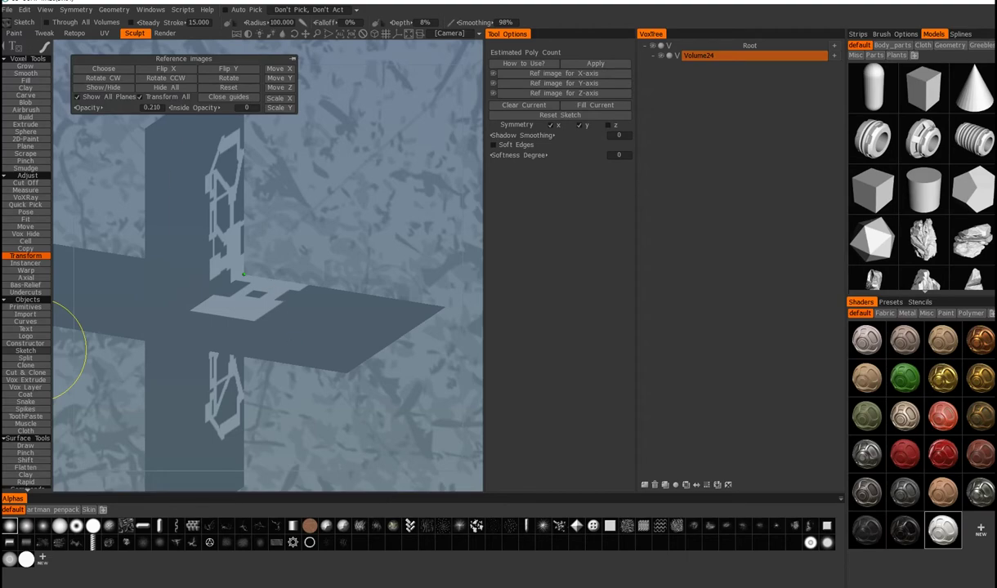
{"action": "mouse_move", "coordinate": [286, 292]}
{"action": "middle_mouse_down"}
{"action": "mouse_move", "coordinate": [235, 285]}
{"action": "mouse_move", "coordinate": [275, 327]}
{"action": "mouse_move", "coordinate": [271, 286]}
{"action": "mouse_move", "coordinate": [322, 278]}
{"action": "middle_mouse_up"}
{"action": "scroll", "coordinate": [227, 284], "scroll_direction": "down", "scroll_amount": 3}
{"action": "left_click", "coordinate": [497, 110]}
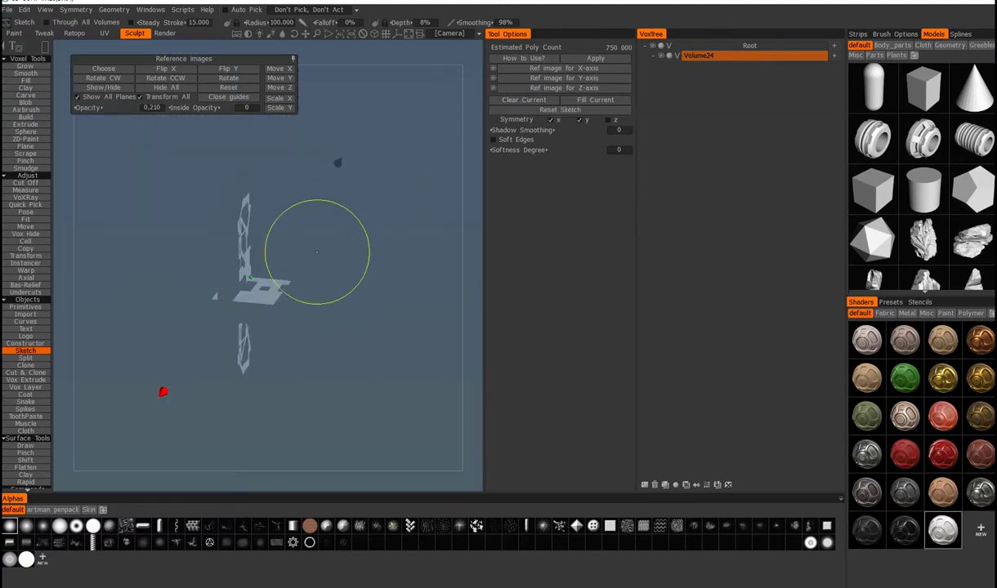
{"action": "mouse_move", "coordinate": [329, 271]}
{"action": "middle_mouse_down"}
{"action": "mouse_move", "coordinate": [274, 299]}
{"action": "mouse_move", "coordinate": [323, 249]}
{"action": "middle_mouse_up"}
{"action": "left_click_drag", "start_coordinate": [229, 201], "coordinate": [293, 355]}
{"action": "mouse_move", "coordinate": [295, 355]}
{"action": "middle_mouse_down"}
{"action": "mouse_move", "coordinate": [311, 301]}
{"action": "mouse_move", "coordinate": [223, 285]}
{"action": "mouse_move", "coordinate": [212, 274]}
{"action": "mouse_move", "coordinate": [238, 305]}
{"action": "middle_mouse_up"}
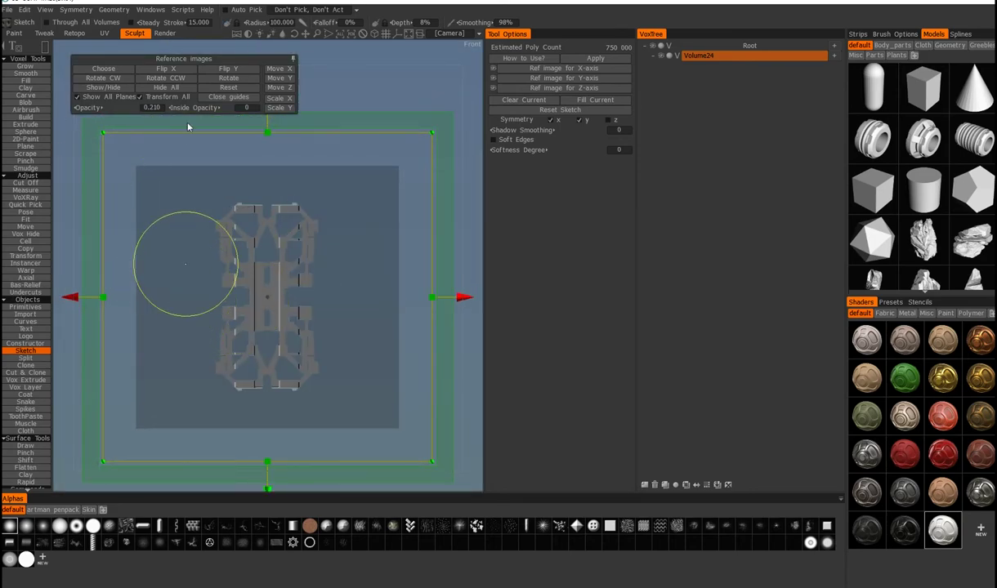
Step: Widen the sketch bounds and flatten their height to about a third of the width in the front view
{"action": "mouse_move", "coordinate": [190, 272]}
{"action": "middle_mouse_down"}
{"action": "mouse_move", "coordinate": [179, 312]}
{"action": "mouse_move", "coordinate": [211, 402]}
{"action": "mouse_move", "coordinate": [180, 319]}
{"action": "mouse_move", "coordinate": [140, 287]}
{"action": "mouse_move", "coordinate": [191, 383]}
{"action": "mouse_move", "coordinate": [225, 380]}
{"action": "mouse_move", "coordinate": [196, 371]}
{"action": "mouse_move", "coordinate": [185, 329]}
{"action": "mouse_move", "coordinate": [192, 309]}
{"action": "mouse_move", "coordinate": [209, 335]}
{"action": "mouse_move", "coordinate": [203, 296]}
{"action": "middle_mouse_up"}
{"action": "mouse_move", "coordinate": [178, 292]}
{"action": "left_mouse_down"}
{"action": "mouse_move", "coordinate": [96, 272]}
{"action": "mouse_move", "coordinate": [139, 283]}
{"action": "left_mouse_up"}
{"action": "left_click_drag", "start_coordinate": [298, 176], "coordinate": [299, 221]}
{"action": "mouse_move", "coordinate": [224, 217]}
{"action": "middle_mouse_down"}
{"action": "mouse_move", "coordinate": [268, 201]}
{"action": "mouse_move", "coordinate": [305, 214]}
{"action": "mouse_move", "coordinate": [262, 261]}
{"action": "mouse_move", "coordinate": [242, 237]}
{"action": "middle_mouse_up"}
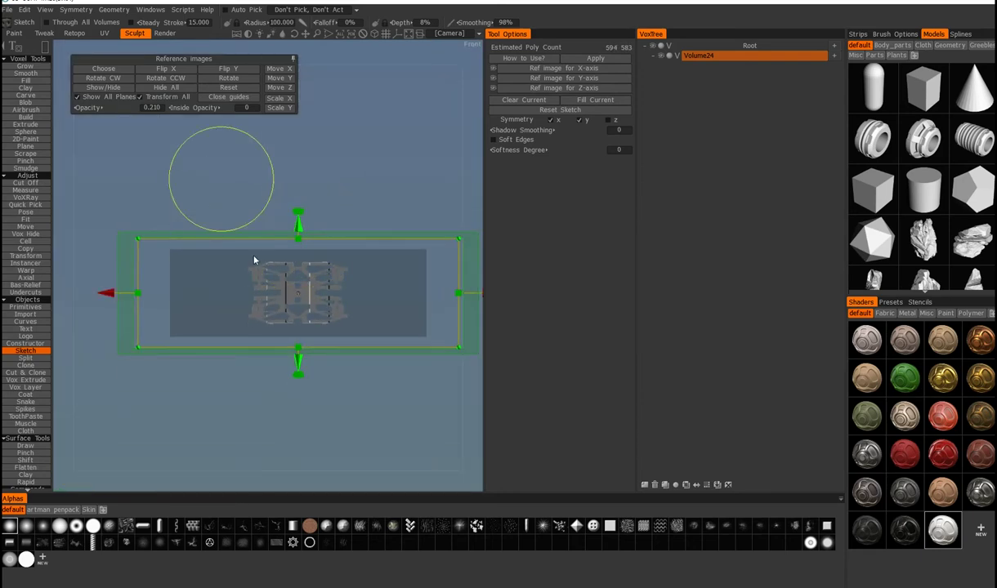
{"action": "scroll", "coordinate": [315, 260], "scroll_direction": "up", "scroll_amount": 3}
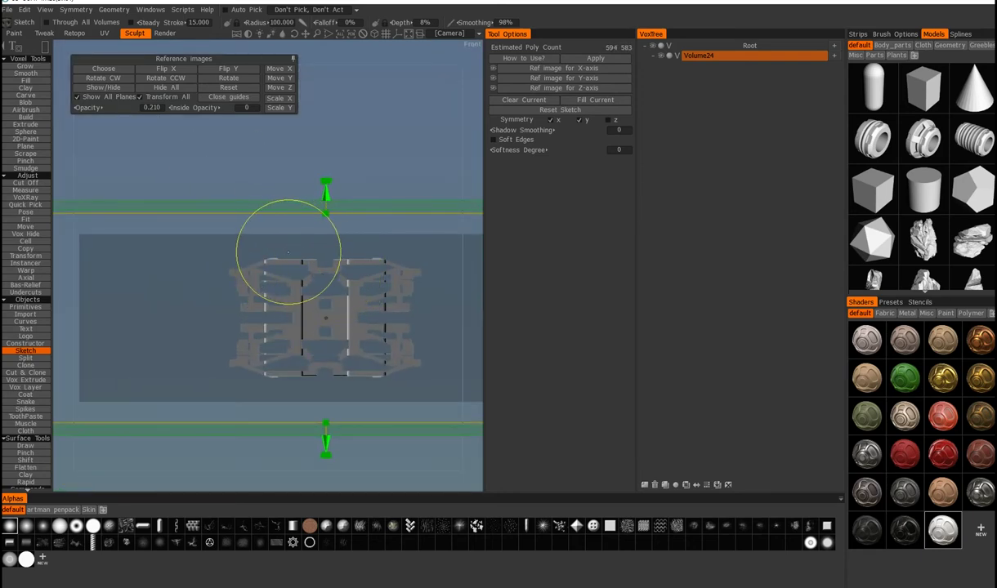
{"action": "middle_click_drag", "start_coordinate": [292, 253], "coordinate": [205, 229]}
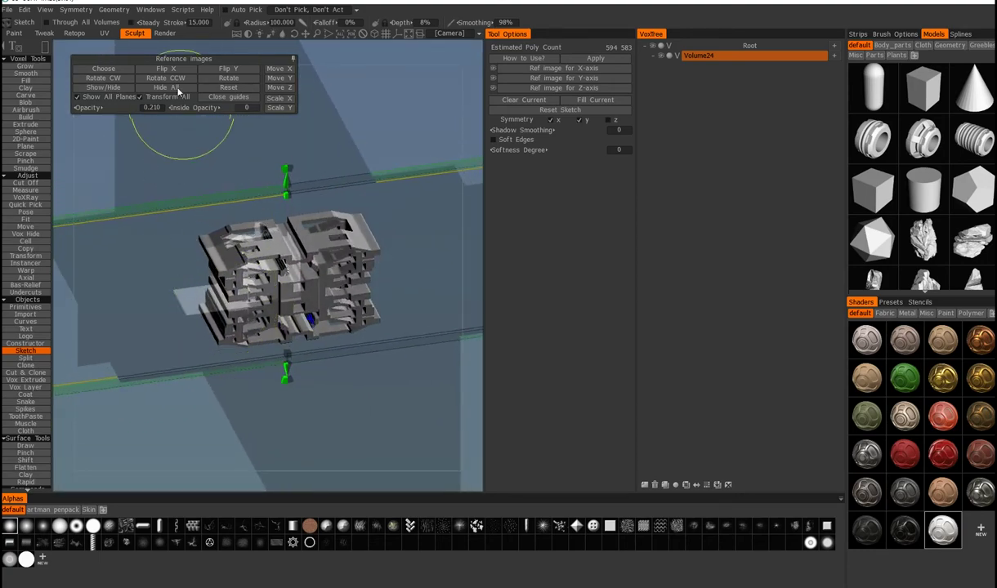
Step: Try rotating the reference image counter-clockwise, and turn it back clockwise
{"action": "left_click", "coordinate": [182, 80]}
{"action": "mouse_move", "coordinate": [189, 172]}
{"action": "middle_mouse_down"}
{"action": "mouse_move", "coordinate": [193, 229]}
{"action": "mouse_move", "coordinate": [154, 206]}
{"action": "mouse_move", "coordinate": [157, 149]}
{"action": "middle_mouse_up"}
{"action": "left_click", "coordinate": [167, 78]}
{"action": "middle_click_drag", "start_coordinate": [159, 188], "coordinate": [179, 159]}
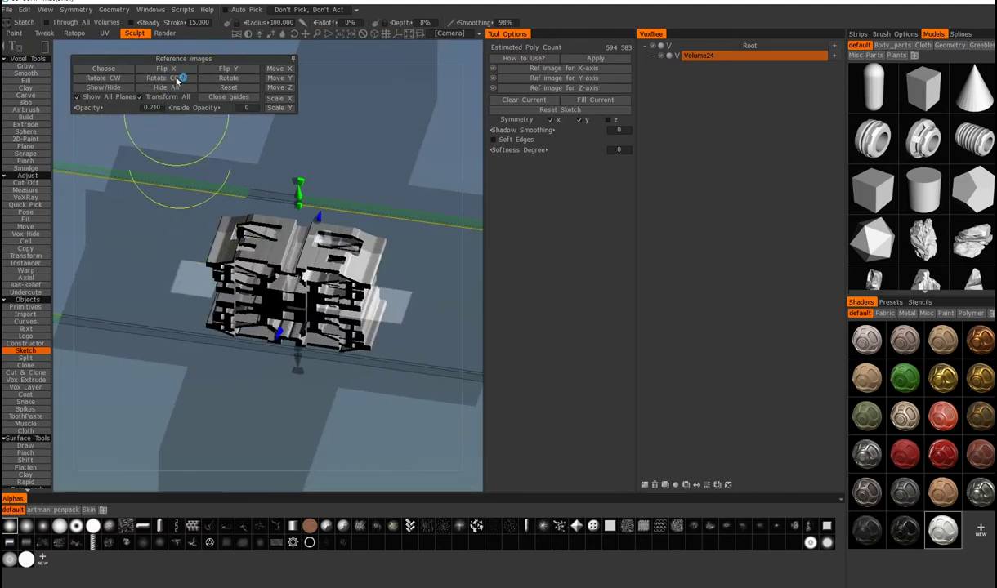
{"action": "left_click", "coordinate": [124, 81]}
{"action": "left_click", "coordinate": [125, 80]}
Step: Refine the top silhouette with rectangular shapes and apply the sketch with Shadow Smoothing set to 2
{"action": "mouse_move", "coordinate": [169, 276]}
{"action": "middle_mouse_down"}
{"action": "mouse_move", "coordinate": [213, 263]}
{"action": "mouse_move", "coordinate": [209, 221]}
{"action": "mouse_move", "coordinate": [185, 212]}
{"action": "mouse_move", "coordinate": [222, 329]}
{"action": "mouse_move", "coordinate": [293, 330]}
{"action": "mouse_move", "coordinate": [298, 304]}
{"action": "middle_mouse_up"}
{"action": "middle_click_drag", "start_coordinate": [143, 97], "coordinate": [282, 335]}
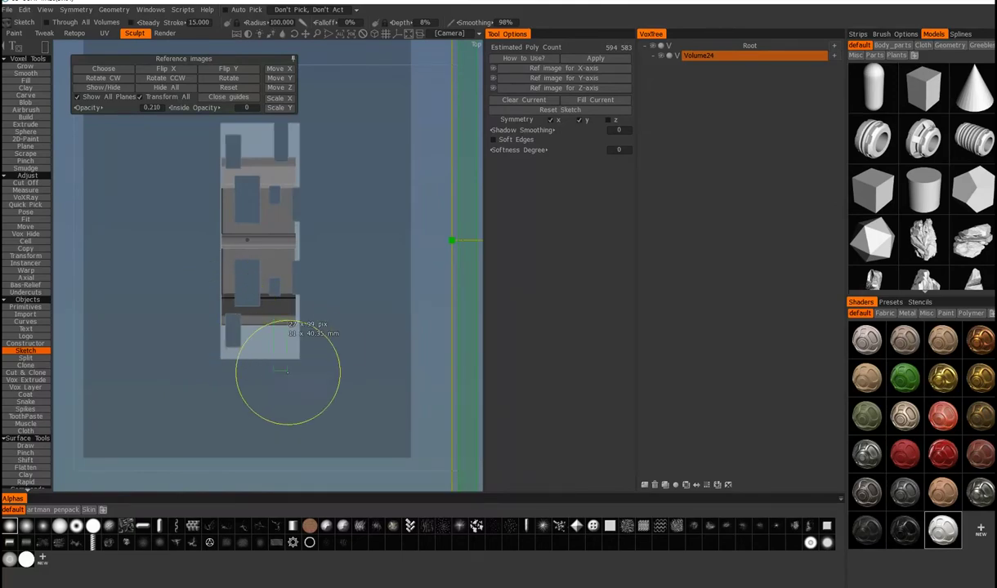
{"action": "middle_click_drag", "start_coordinate": [288, 373], "coordinate": [251, 11]}
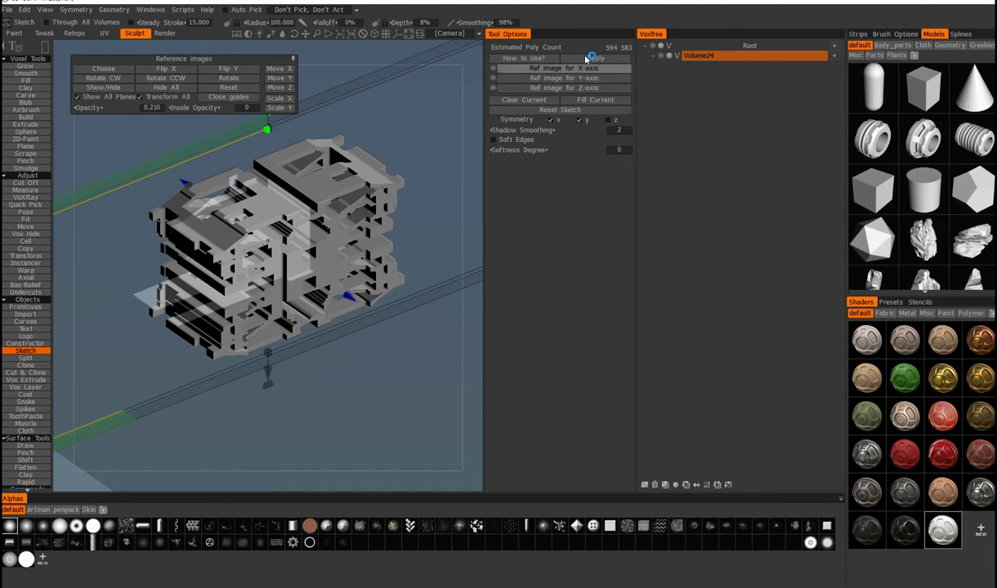
{"action": "left_click", "coordinate": [573, 60]}
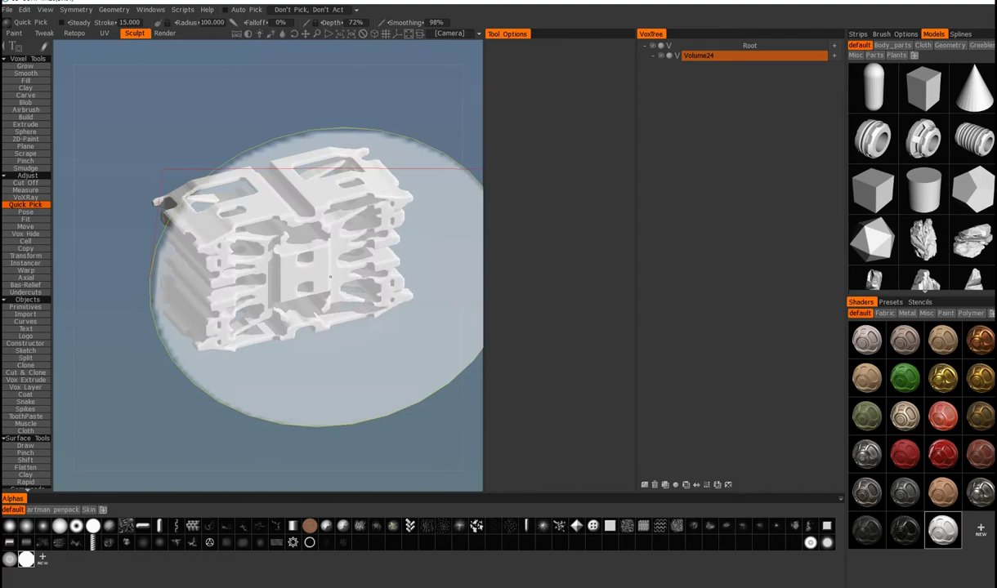
Step: Examine the smoothed mechanical volume up close and from several angles with Quick Pick active
{"action": "left_click_drag", "start_coordinate": [296, 293], "coordinate": [241, 249], "text": "alt"}
{"action": "scroll", "coordinate": [308, 229], "scroll_direction": "up", "scroll_amount": 2}
{"action": "left_click_drag", "start_coordinate": [307, 230], "coordinate": [266, 274], "text": "alt"}
{"action": "middle_click_drag", "start_coordinate": [274, 278], "coordinate": [286, 221]}
{"action": "scroll", "coordinate": [286, 221], "scroll_direction": "up", "scroll_amount": 4}
{"action": "left_click_drag", "start_coordinate": [286, 220], "coordinate": [328, 295], "text": "alt"}
{"action": "middle_click_drag", "start_coordinate": [261, 253], "coordinate": [264, 276]}
{"action": "left_click_drag", "start_coordinate": [223, 284], "coordinate": [336, 376], "text": "alt"}
{"action": "scroll", "coordinate": [262, 233], "scroll_direction": "down", "scroll_amount": 3}
{"action": "scroll", "coordinate": [265, 245], "scroll_direction": "down", "scroll_amount": 3}
{"action": "middle_click_drag", "start_coordinate": [337, 380], "coordinate": [384, 294]}
{"action": "left_click_drag", "start_coordinate": [384, 294], "coordinate": [427, 314], "text": "alt"}
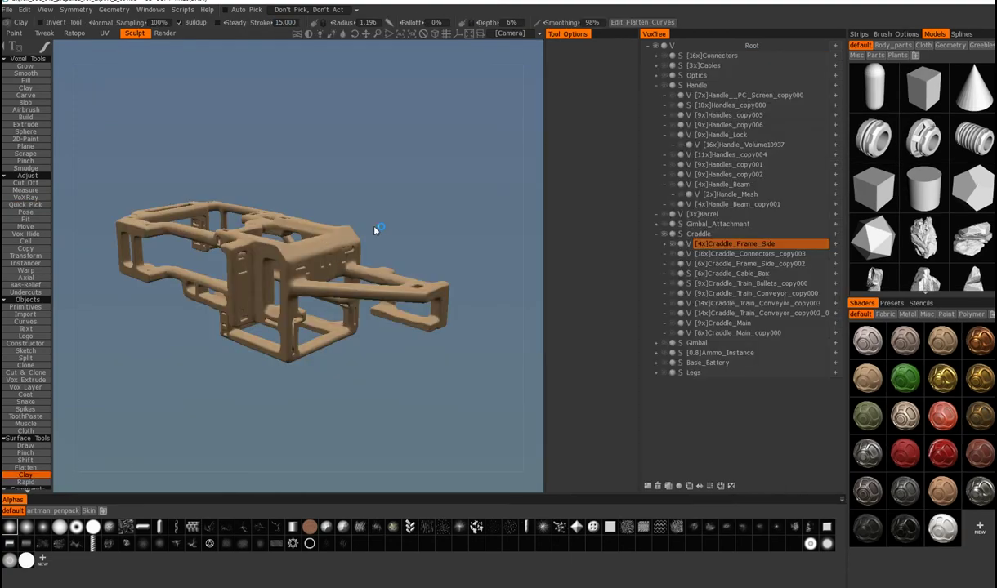
Step: Examine the Craddle_Frame_Side volume in the other scene from several angles, including its openings, beams and recessed slots
{"action": "left_click_drag", "start_coordinate": [375, 231], "coordinate": [409, 273], "text": "alt"}
{"action": "middle_click_drag", "start_coordinate": [351, 315], "coordinate": [359, 27]}
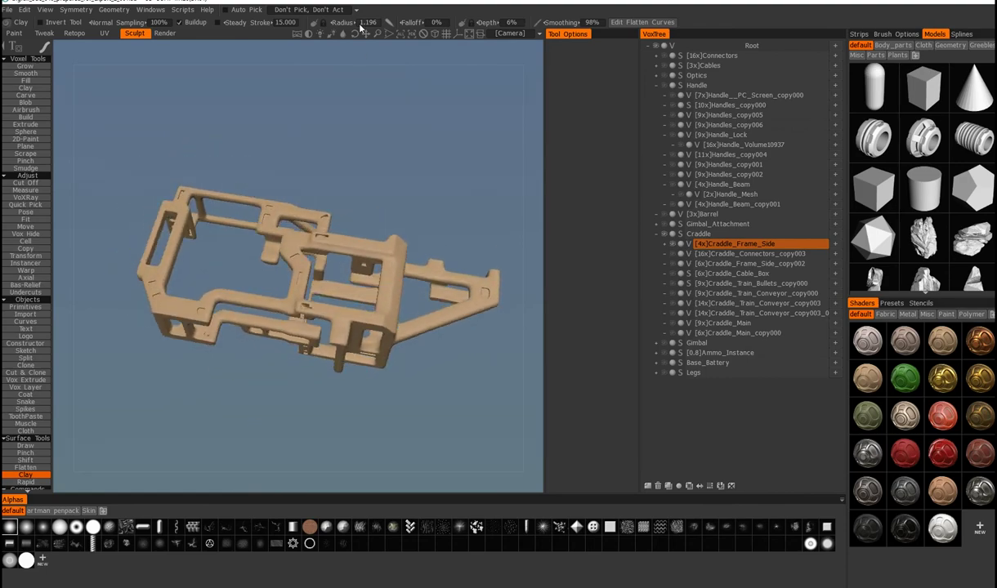
{"action": "left_click_drag", "start_coordinate": [359, 274], "coordinate": [335, 343], "text": "alt"}
{"action": "middle_click_drag", "start_coordinate": [335, 343], "coordinate": [378, 292], "text": "alt"}
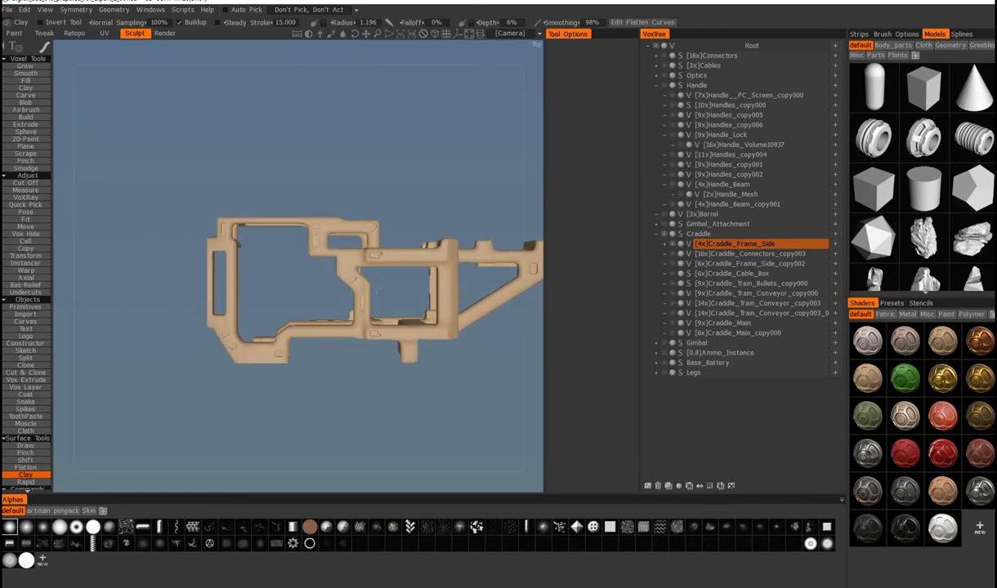
{"action": "key", "text": "c"}
{"action": "left_click_drag", "start_coordinate": [261, 371], "coordinate": [287, 346], "text": "alt"}
{"action": "right_click_drag", "start_coordinate": [286, 347], "coordinate": [274, 374], "text": "alt"}
{"action": "scroll", "coordinate": [274, 374], "scroll_direction": "down", "scroll_amount": 5}
{"action": "left_click_drag", "start_coordinate": [360, 302], "coordinate": [306, 293], "text": "alt"}
{"action": "middle_click_drag", "start_coordinate": [393, 145], "coordinate": [371, 17]}
{"action": "middle_click_drag", "start_coordinate": [384, 135], "coordinate": [313, 210], "text": "alt"}
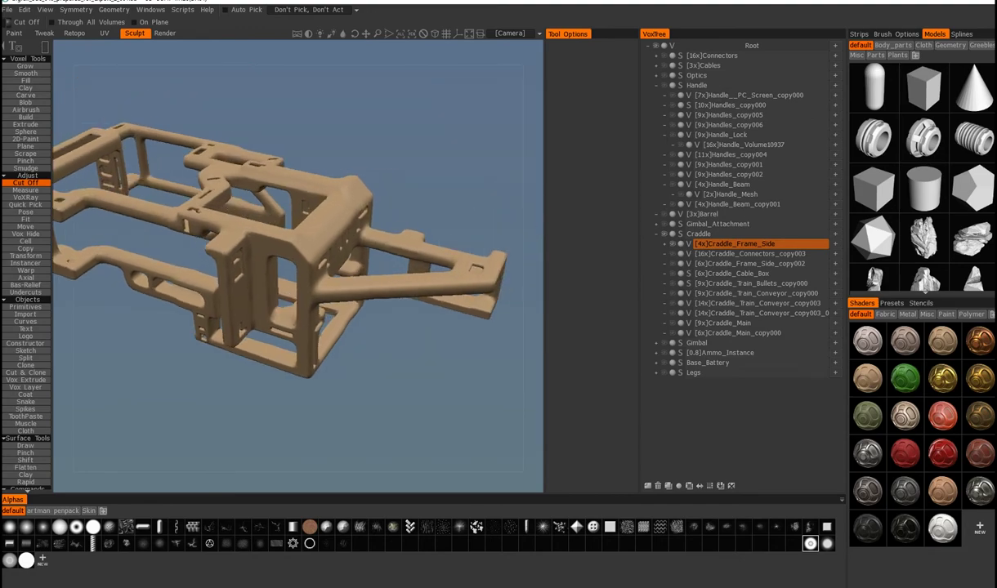
{"action": "left_click_drag", "start_coordinate": [314, 210], "coordinate": [284, 263], "text": "alt"}
{"action": "right_click_drag", "start_coordinate": [284, 264], "coordinate": [281, 310], "text": "alt"}
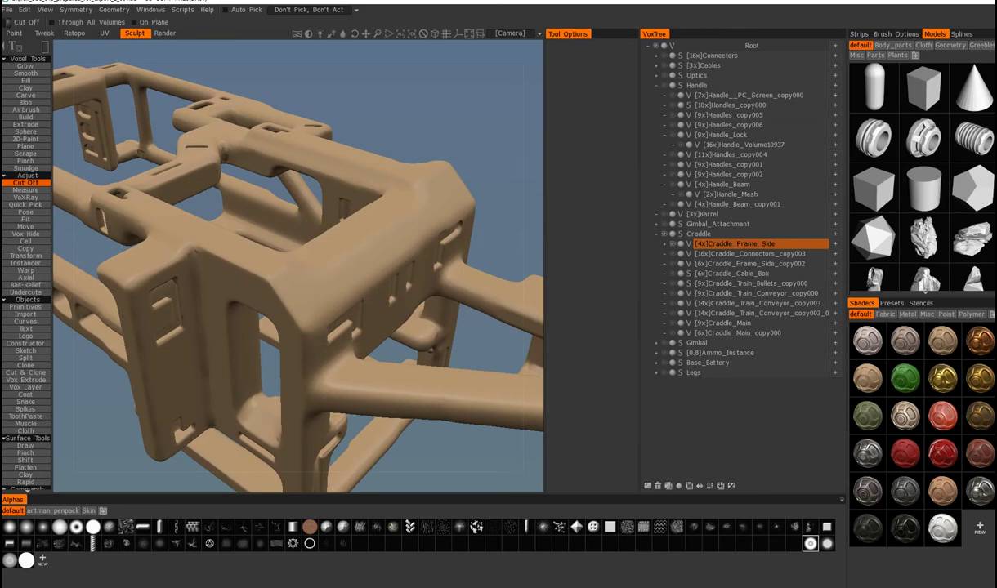
{"action": "right_click_drag", "start_coordinate": [294, 458], "coordinate": [300, 388], "text": "alt"}
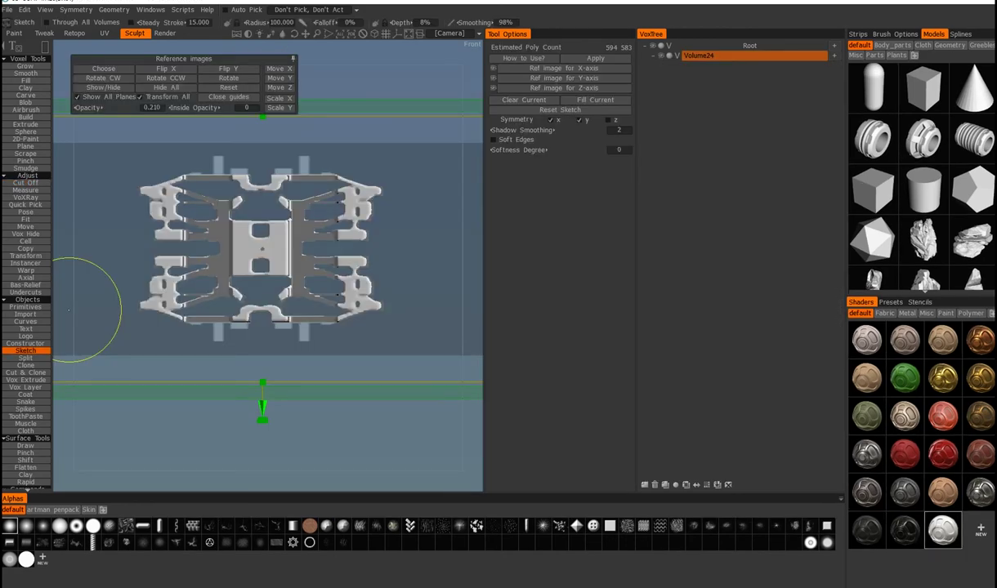
Step: Back in the Sketch scene, add small mirrored circles above and below the square holes along the front silhouette's centre
{"action": "left_click_drag", "start_coordinate": [315, 201], "coordinate": [397, 192], "text": "alt"}
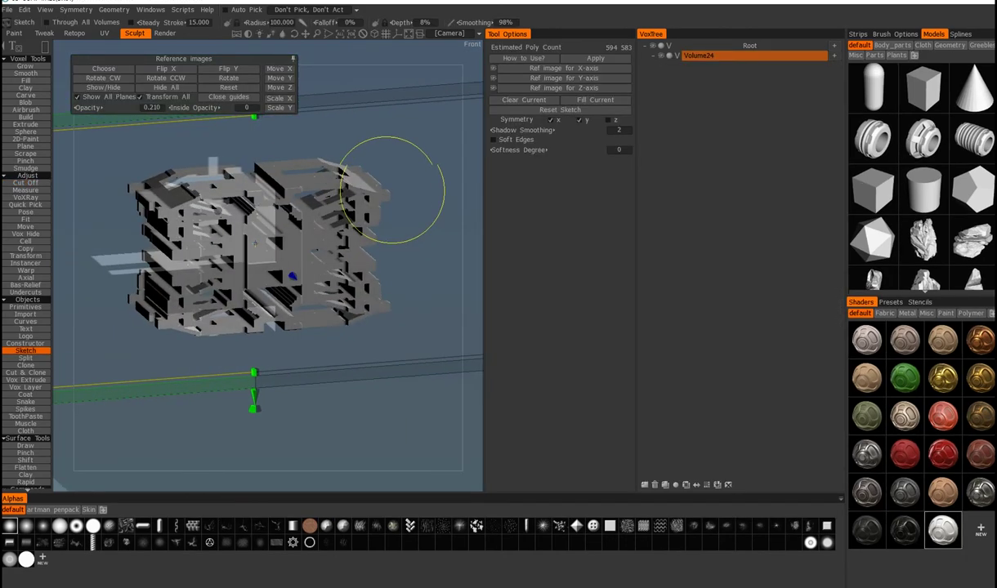
{"action": "middle_click_drag", "start_coordinate": [245, 239], "coordinate": [289, 260], "text": "alt"}
{"action": "left_click_drag", "start_coordinate": [289, 260], "coordinate": [209, 256], "text": "alt"}
{"action": "scroll", "coordinate": [208, 255], "scroll_direction": "up", "scroll_amount": 5}
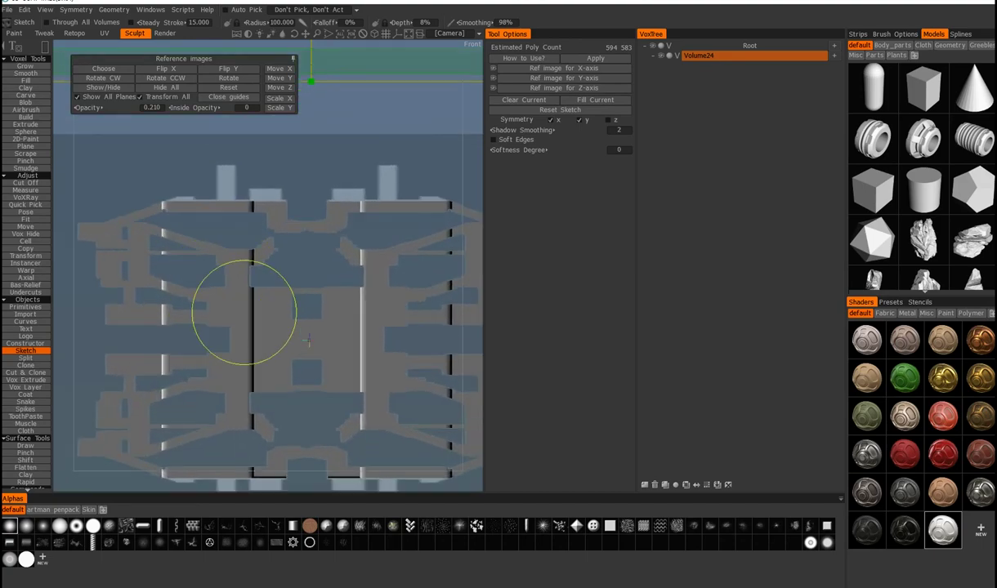
{"action": "key", "text": "space"}
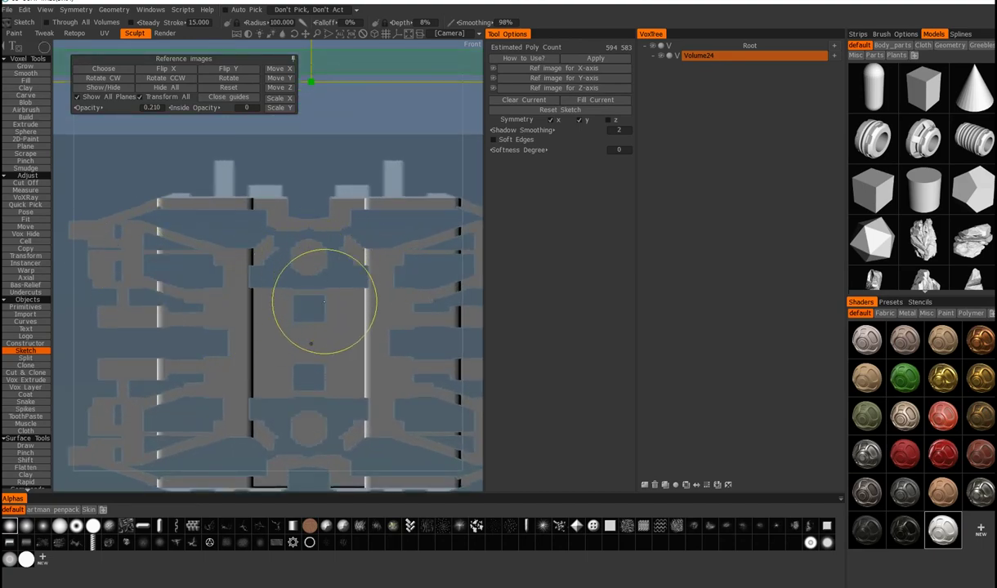
{"action": "left_click_drag", "start_coordinate": [265, 294], "coordinate": [305, 292], "text": "alt"}
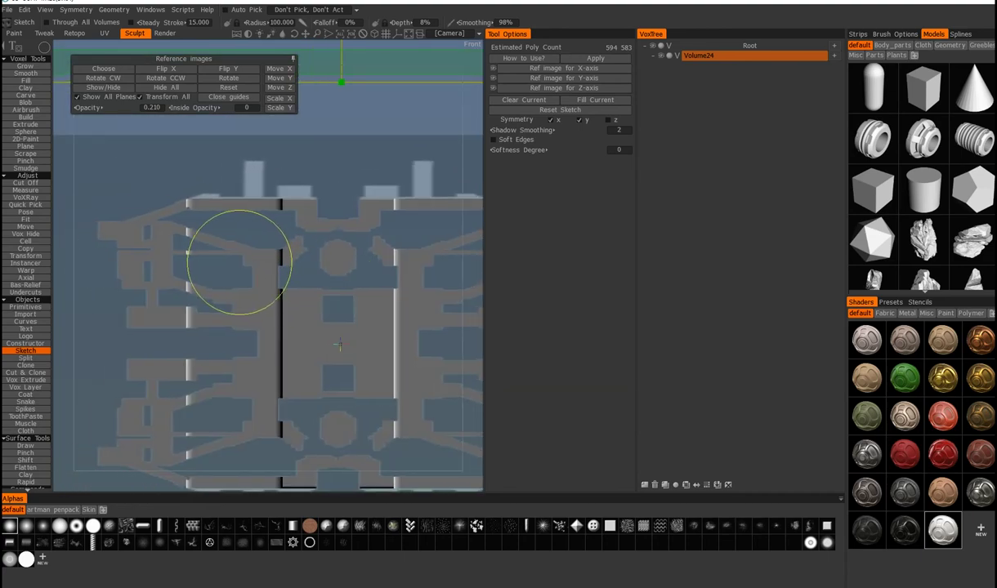
Step: Try adding a large filled circle overlapping the outer side of the front silhouette
{"action": "middle_click_drag", "start_coordinate": [337, 344], "coordinate": [167, 298]}
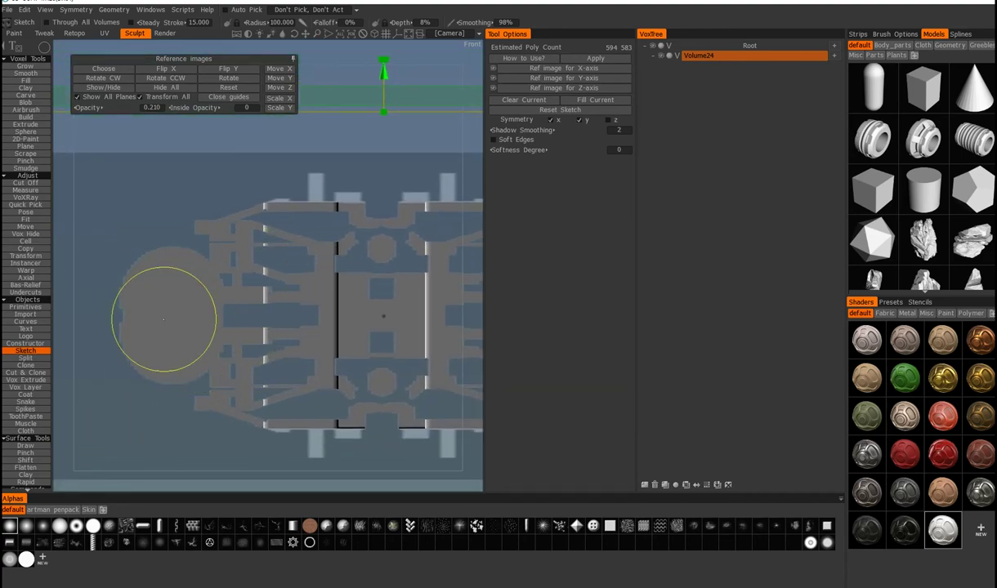
{"action": "left_click_drag", "start_coordinate": [189, 372], "coordinate": [189, 373]}
{"action": "middle_click_drag", "start_coordinate": [123, 303], "coordinate": [188, 294]}
{"action": "scroll", "coordinate": [174, 303], "scroll_direction": "down", "scroll_amount": 3}
{"action": "key", "text": "ctrl+z"}
Step: Draw a circle about 51 mm across at the outer edge of the front silhouette
{"action": "left_click_drag", "start_coordinate": [164, 287], "coordinate": [241, 366]}
{"action": "mouse_move", "coordinate": [237, 361]}
{"action": "middle_mouse_down"}
{"action": "mouse_move", "coordinate": [245, 278]}
{"action": "mouse_move", "coordinate": [289, 323]}
{"action": "mouse_move", "coordinate": [238, 296]}
{"action": "mouse_move", "coordinate": [234, 313]}
{"action": "mouse_move", "coordinate": [261, 378]}
{"action": "mouse_move", "coordinate": [277, 323]}
{"action": "middle_mouse_up"}
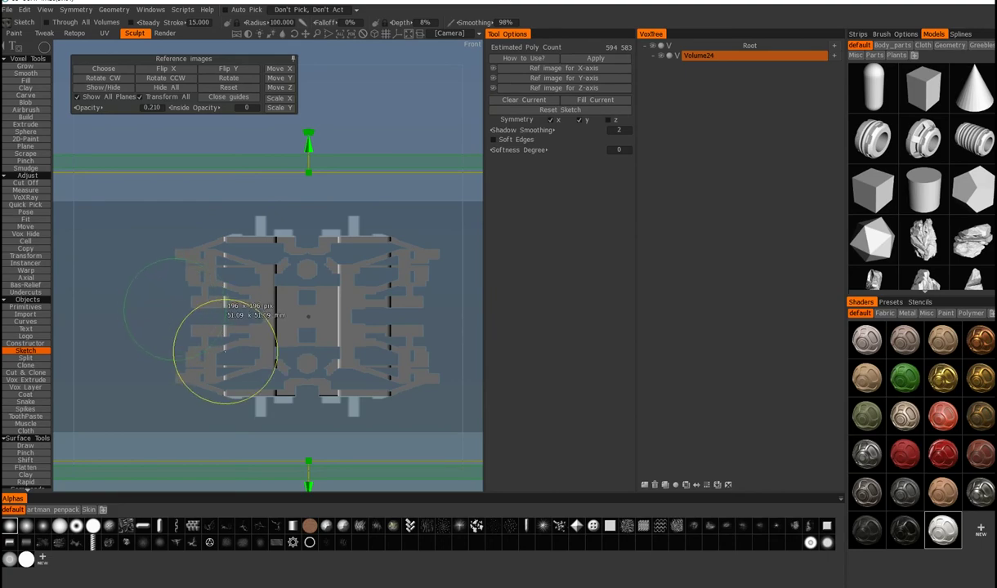
{"action": "mouse_move", "coordinate": [215, 353]}
{"action": "middle_mouse_down"}
{"action": "mouse_move", "coordinate": [301, 357]}
{"action": "mouse_move", "coordinate": [373, 416]}
{"action": "mouse_move", "coordinate": [289, 401]}
{"action": "mouse_move", "coordinate": [222, 333]}
{"action": "mouse_move", "coordinate": [214, 214]}
{"action": "mouse_move", "coordinate": [218, 279]}
{"action": "mouse_move", "coordinate": [225, 265]}
{"action": "mouse_move", "coordinate": [257, 320]}
{"action": "mouse_move", "coordinate": [216, 201]}
{"action": "mouse_move", "coordinate": [265, 245]}
{"action": "mouse_move", "coordinate": [225, 273]}
{"action": "mouse_move", "coordinate": [246, 245]}
{"action": "mouse_move", "coordinate": [270, 302]}
{"action": "mouse_move", "coordinate": [339, 322]}
{"action": "mouse_move", "coordinate": [357, 353]}
{"action": "mouse_move", "coordinate": [267, 266]}
{"action": "middle_mouse_up"}
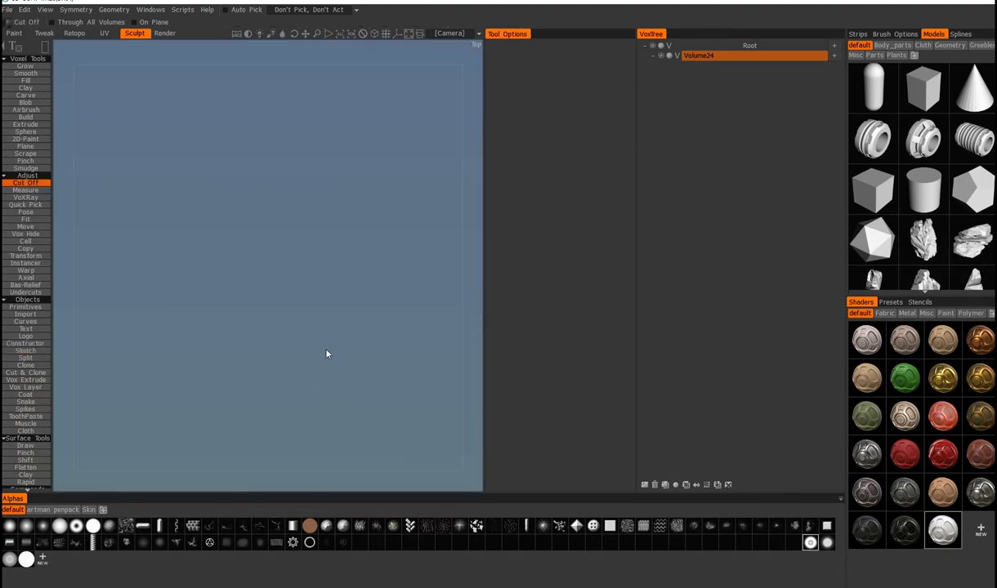
Step: Reactivate Sketch and add a mirrored disc at the front silhouette's outer ends, undoing the oversized rectangle drawn first
{"action": "left_click", "coordinate": [36, 352]}
{"action": "mouse_move", "coordinate": [223, 245]}
{"action": "middle_mouse_down"}
{"action": "mouse_move", "coordinate": [174, 194]}
{"action": "mouse_move", "coordinate": [241, 247]}
{"action": "mouse_move", "coordinate": [263, 350]}
{"action": "mouse_move", "coordinate": [161, 216]}
{"action": "middle_mouse_up"}
{"action": "left_click_drag", "start_coordinate": [202, 212], "coordinate": [259, 316]}
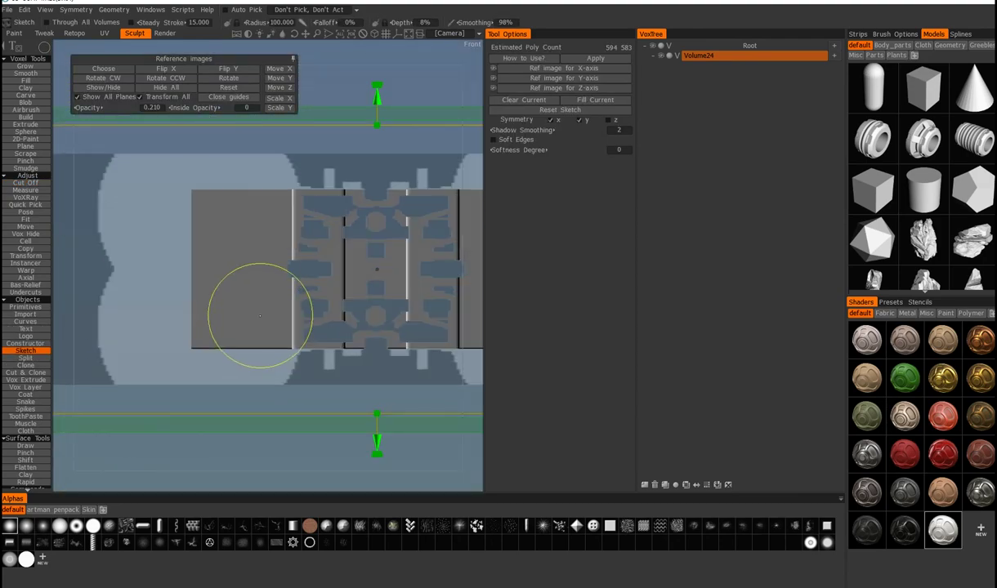
{"action": "key", "text": "ctrl+z"}
{"action": "middle_click_drag", "start_coordinate": [314, 251], "coordinate": [272, 289]}
{"action": "left_click_drag", "start_coordinate": [147, 281], "coordinate": [161, 296]}
{"action": "mouse_move", "coordinate": [182, 316]}
{"action": "middle_mouse_down"}
{"action": "mouse_move", "coordinate": [196, 382]}
{"action": "mouse_move", "coordinate": [283, 397]}
{"action": "mouse_move", "coordinate": [253, 335]}
{"action": "mouse_move", "coordinate": [212, 312]}
{"action": "middle_mouse_up"}
Step: Cut rectangular openings into the front silhouette's round ends and refine the top silhouette over them
{"action": "key", "text": "space"}
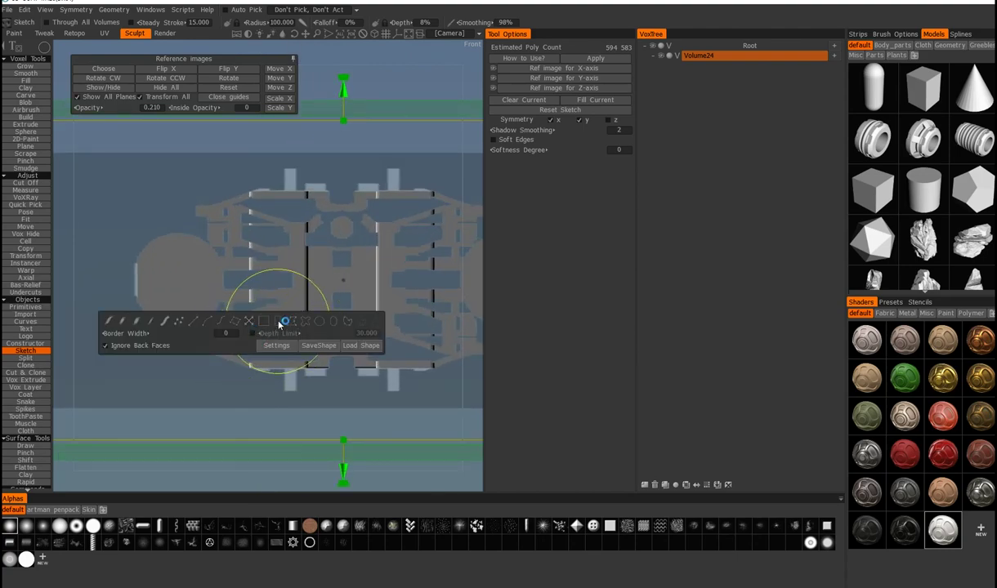
{"action": "mouse_move", "coordinate": [181, 285]}
{"action": "middle_mouse_down"}
{"action": "mouse_move", "coordinate": [240, 271]}
{"action": "mouse_move", "coordinate": [145, 301]}
{"action": "mouse_move", "coordinate": [170, 374]}
{"action": "mouse_move", "coordinate": [240, 419]}
{"action": "mouse_move", "coordinate": [160, 339]}
{"action": "middle_mouse_up"}
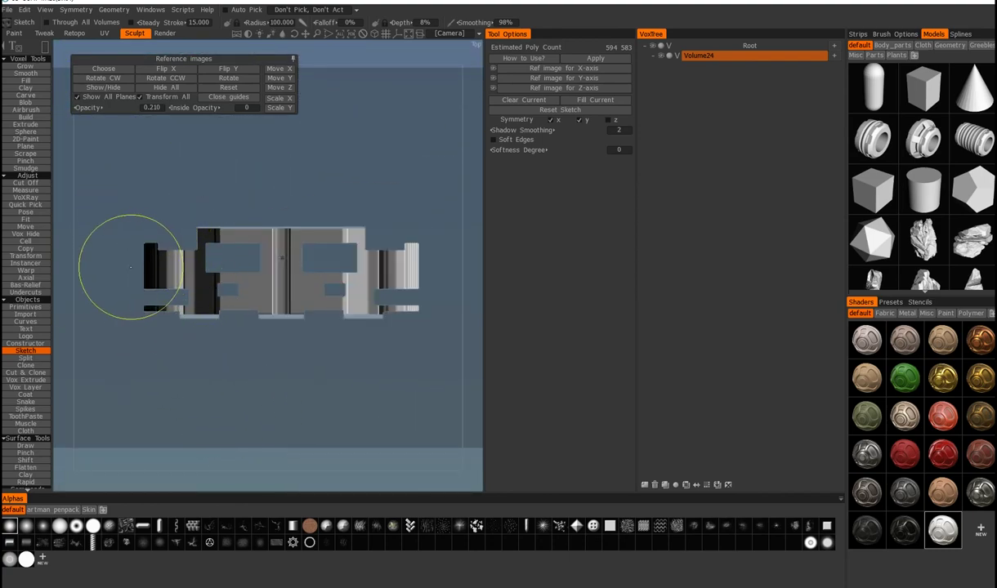
{"action": "middle_click_drag", "start_coordinate": [147, 267], "coordinate": [211, 316]}
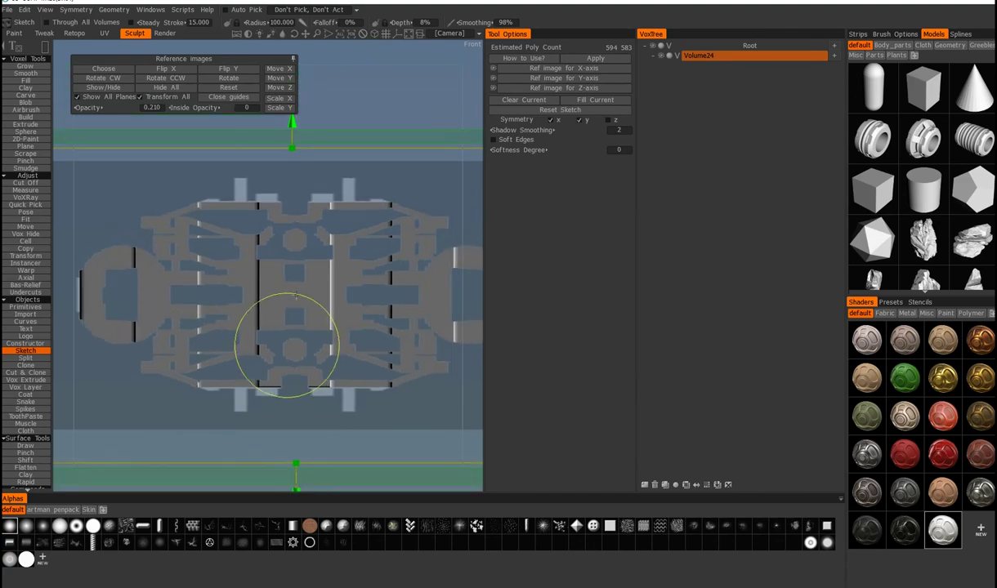
{"action": "mouse_move", "coordinate": [267, 324]}
{"action": "left_mouse_down", "text": "alt"}
{"action": "mouse_move", "coordinate": [228, 330]}
{"action": "mouse_move", "coordinate": [204, 302]}
{"action": "mouse_move", "coordinate": [248, 278]}
{"action": "left_mouse_up", "text": "alt"}
{"action": "middle_click_drag", "start_coordinate": [249, 278], "coordinate": [277, 278]}
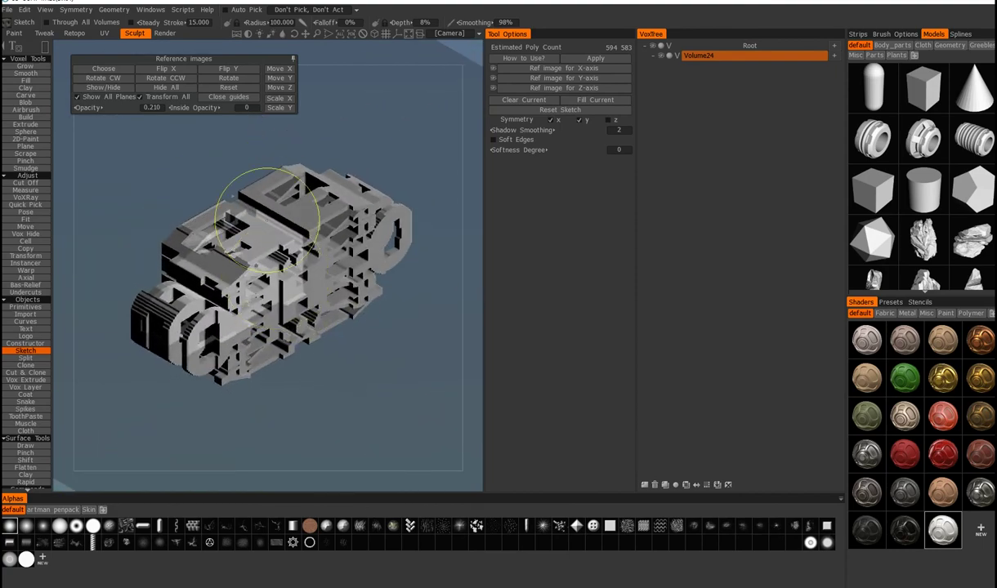